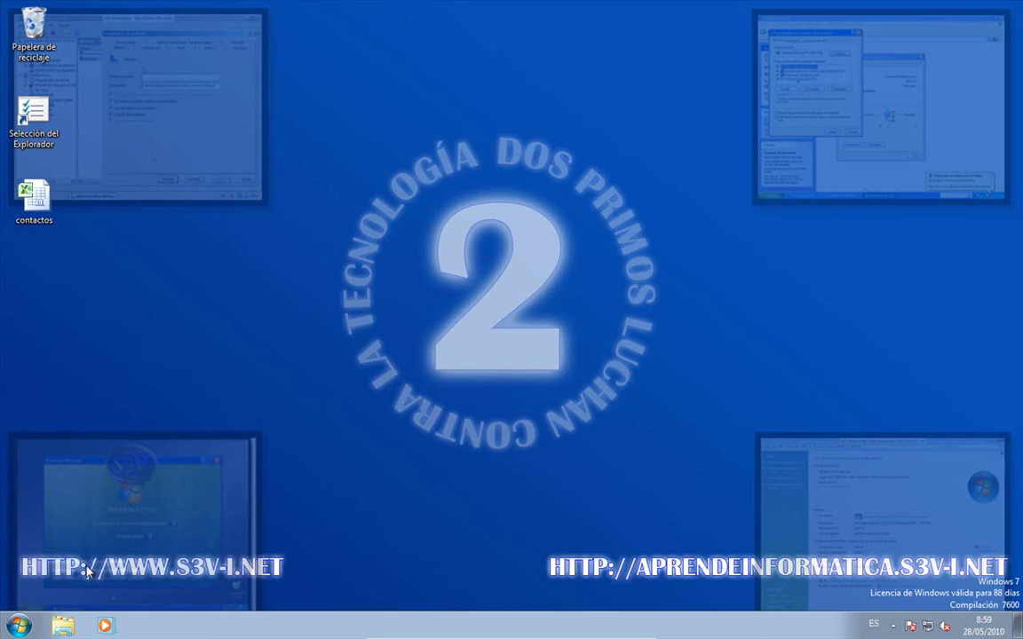
Launch Microsoft Excel 2010 (Beta) from the Start menu to get a blank workbook, Libro1
left_click(19, 626)
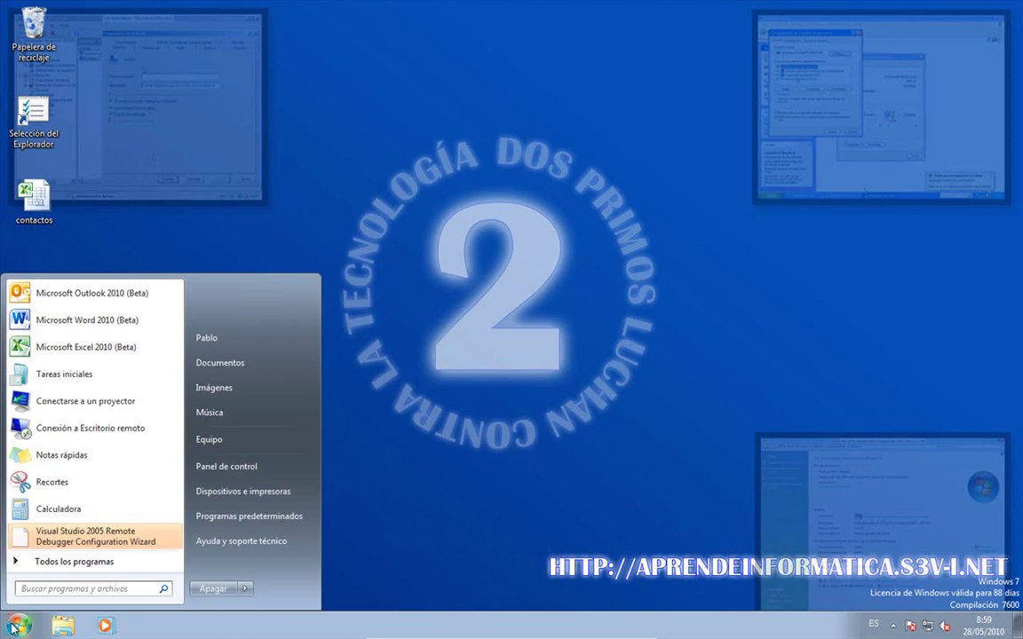
left_click(82, 348)
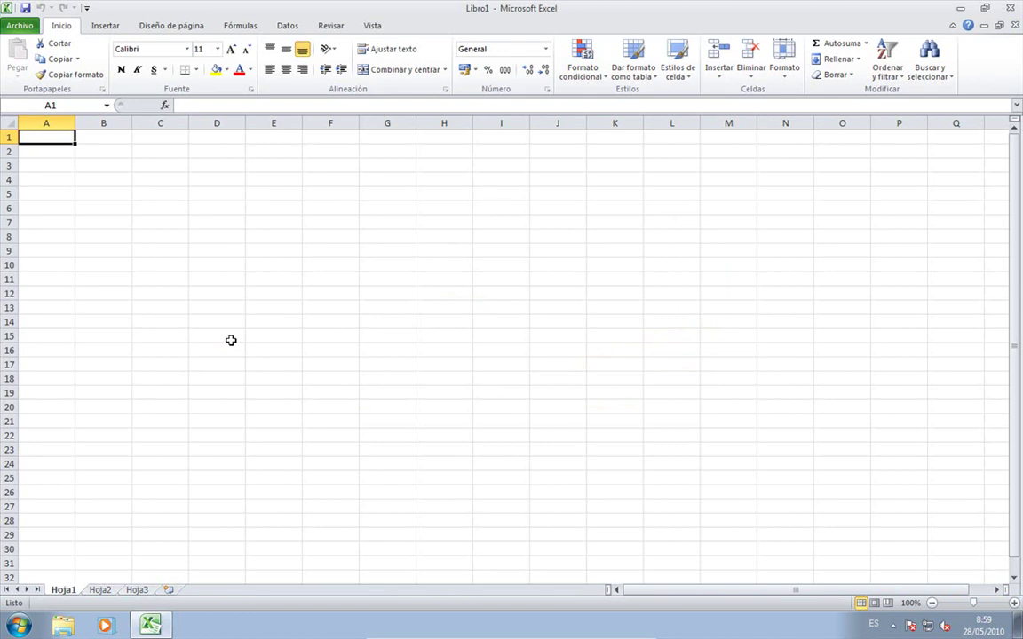
left_click(231, 340)
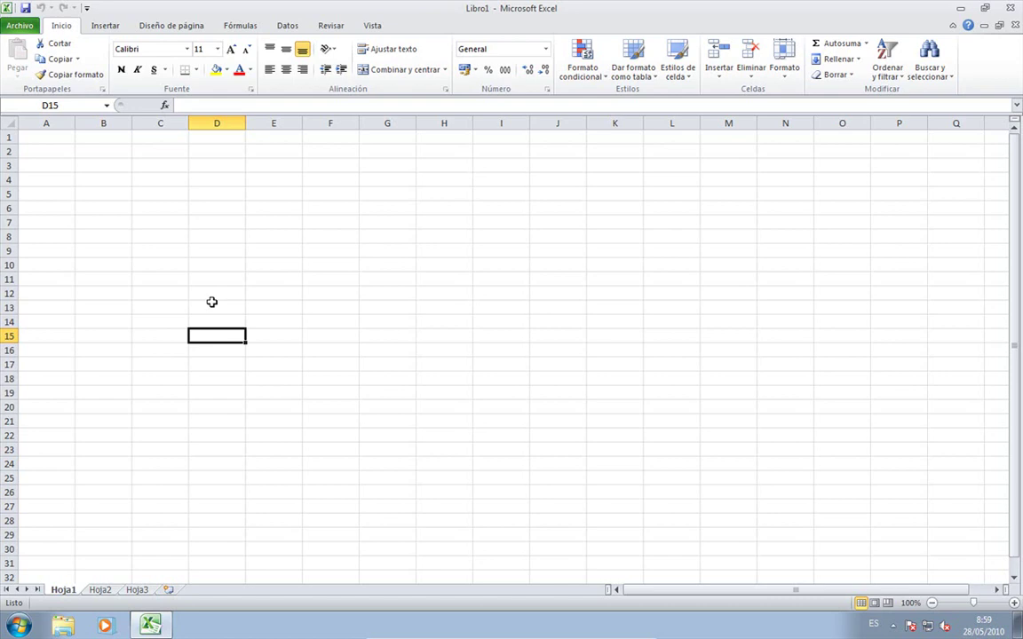
left_click(212, 302)
left_click(276, 305)
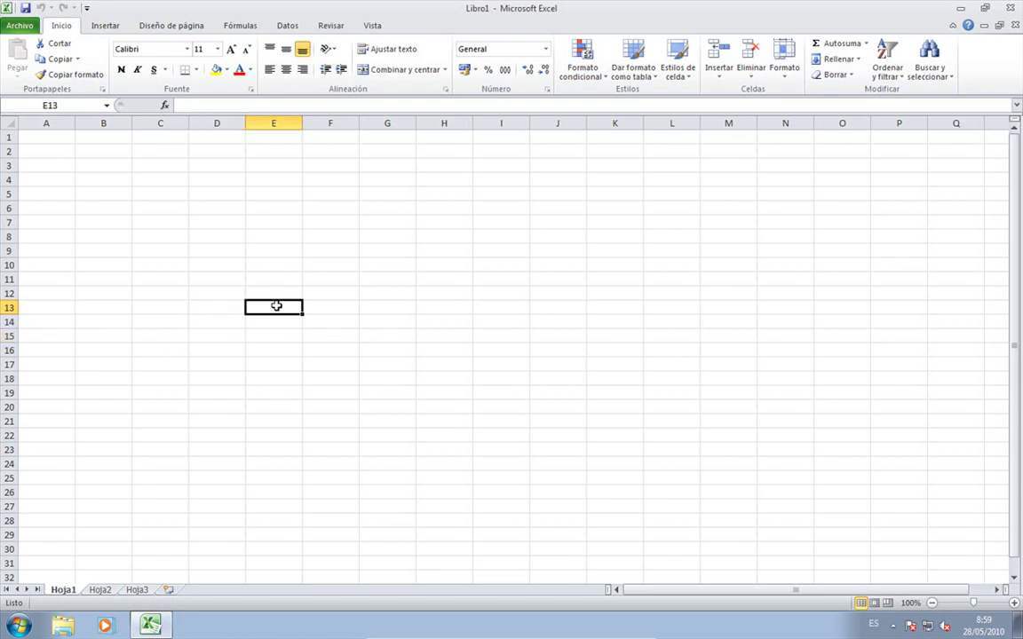
left_click(176, 278)
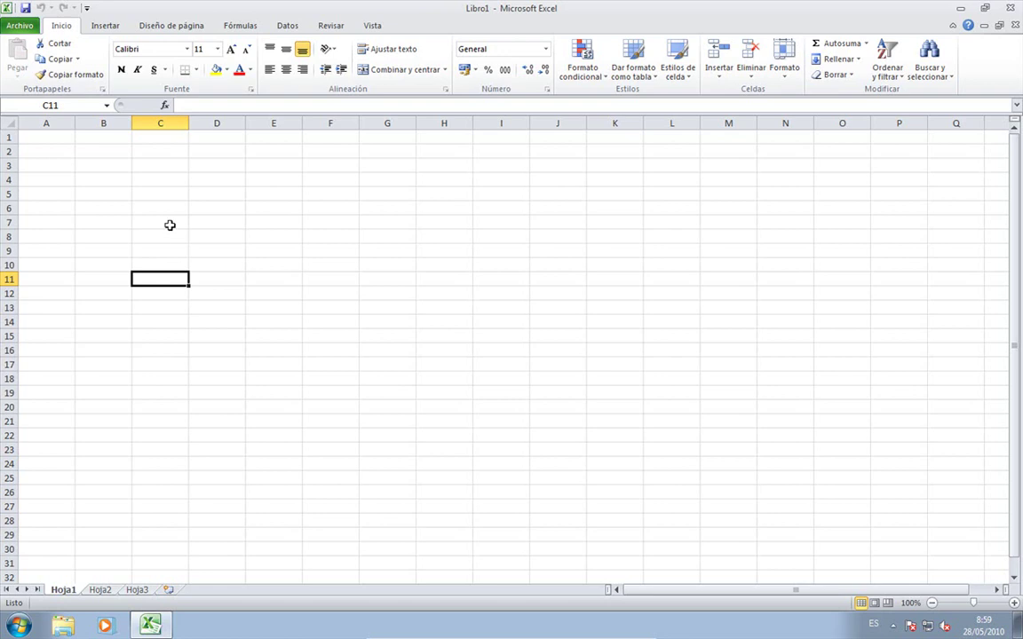
left_click(168, 183)
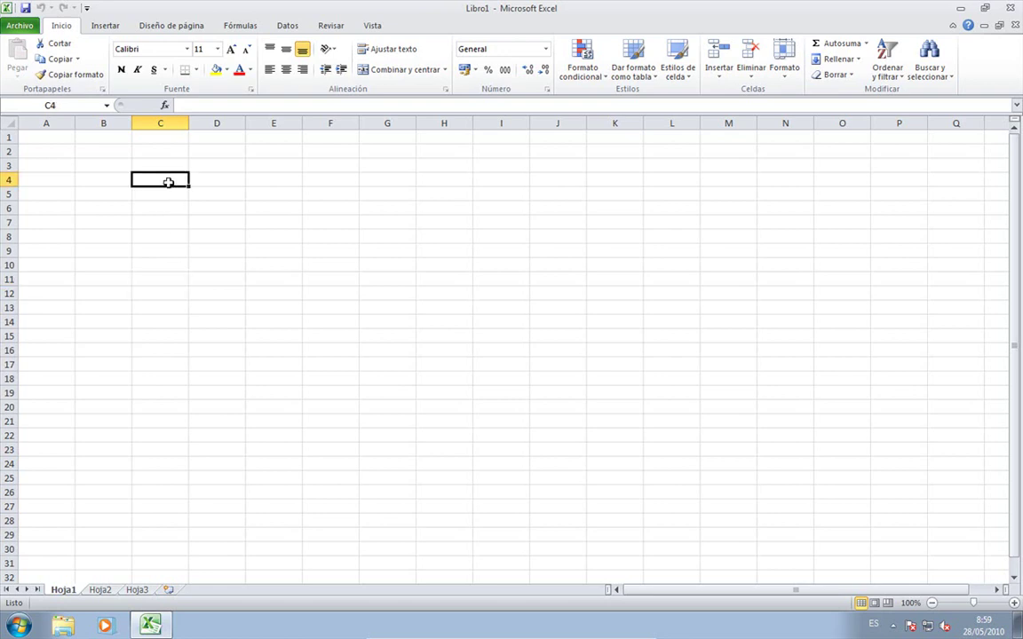
left_click(167, 169)
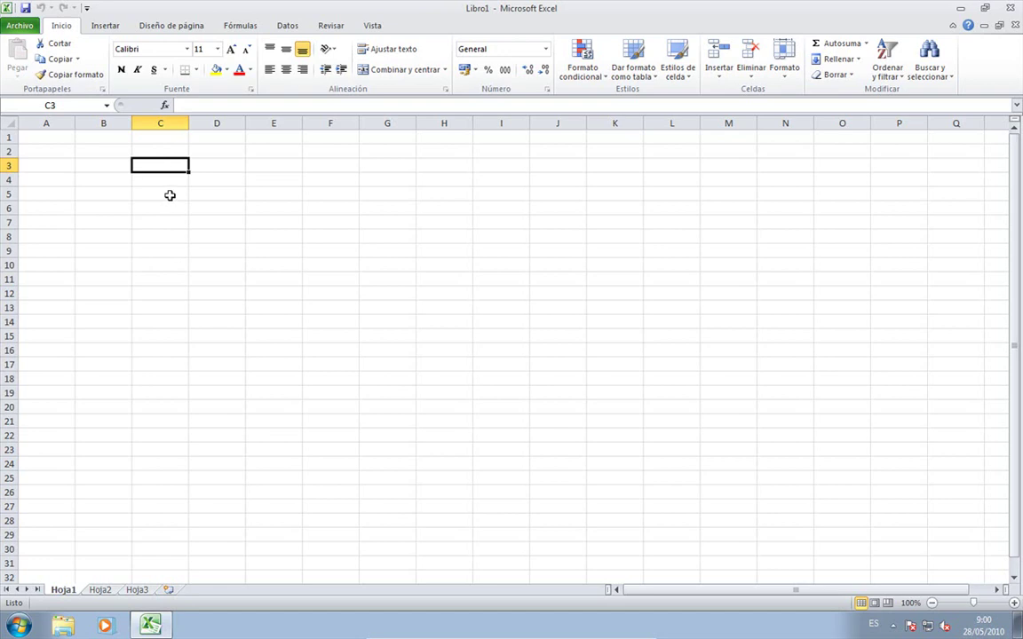
left_click(171, 205)
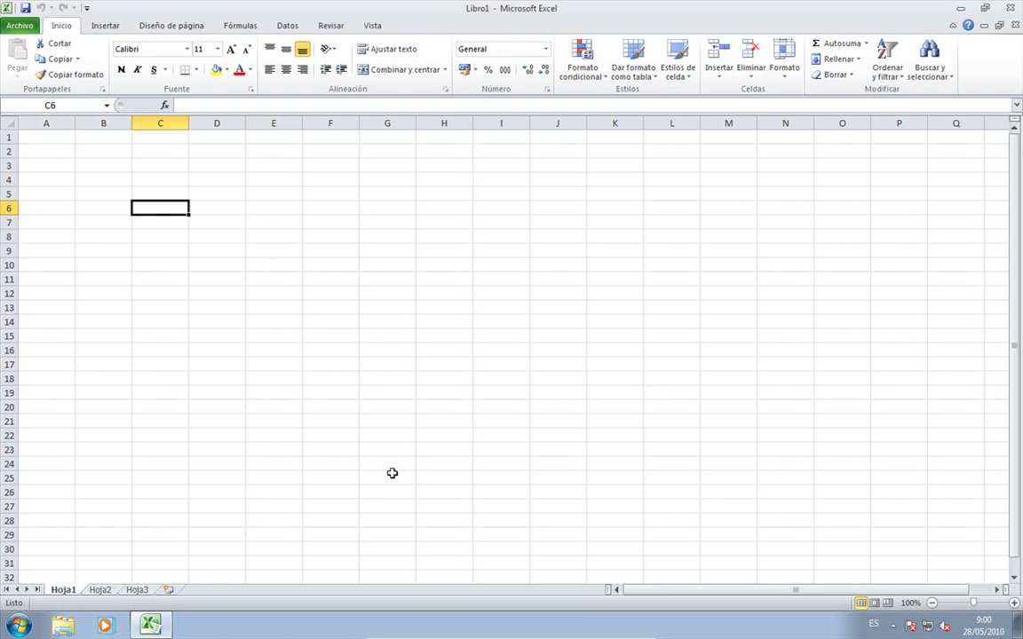
left_click(349, 295)
left_click(497, 277)
left_click(487, 236)
left_click(378, 221)
left_click(317, 235)
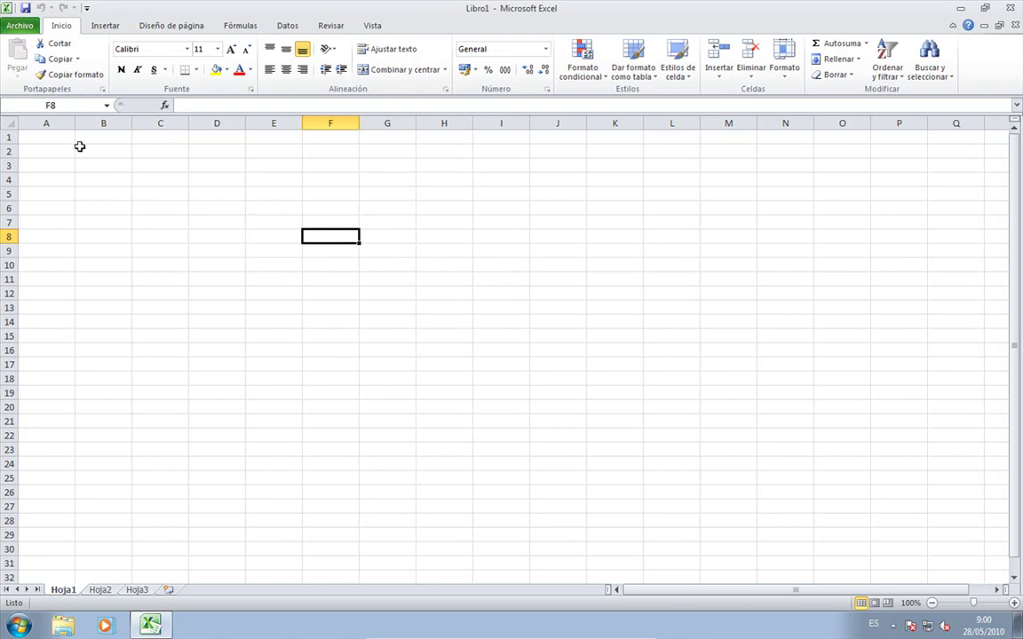
left_click(56, 136)
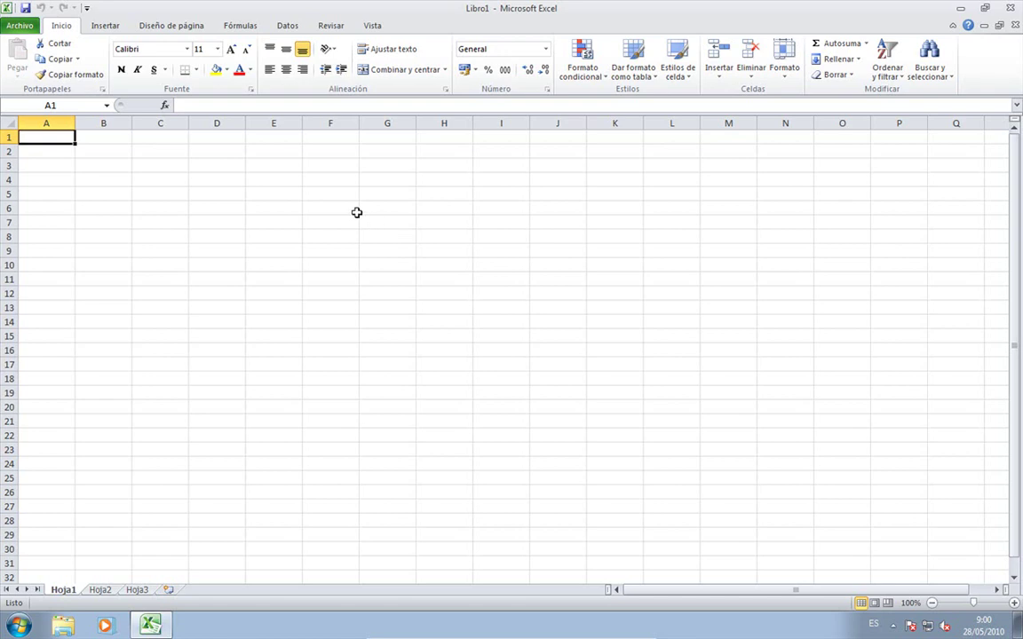
Enter the headings Nombre, Apellidos and Direccion in A1:C1
type("Nombre")
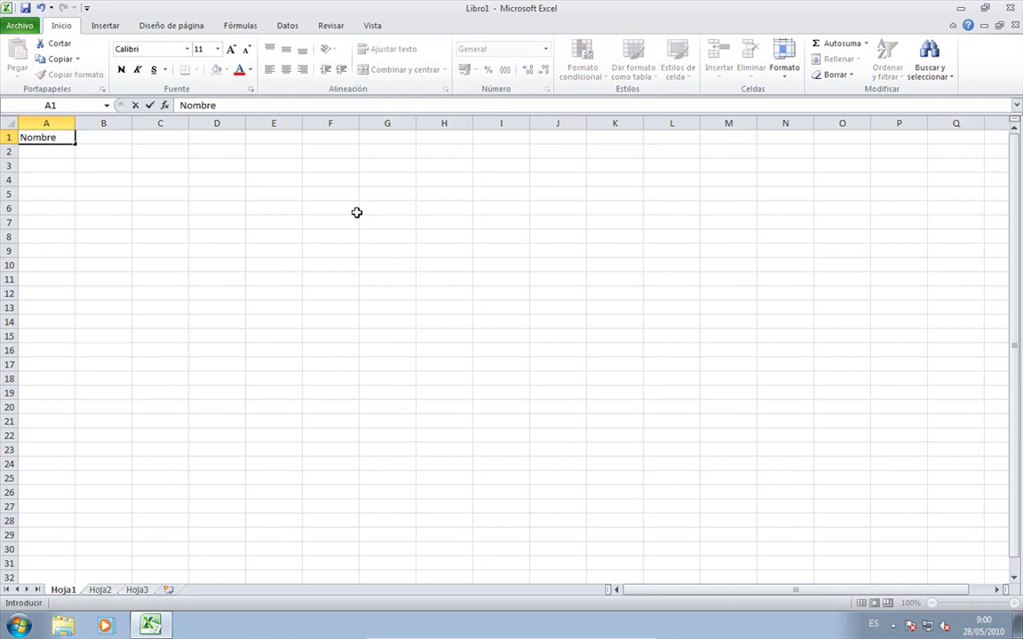
key("Return")
key("Up")
key("Right")
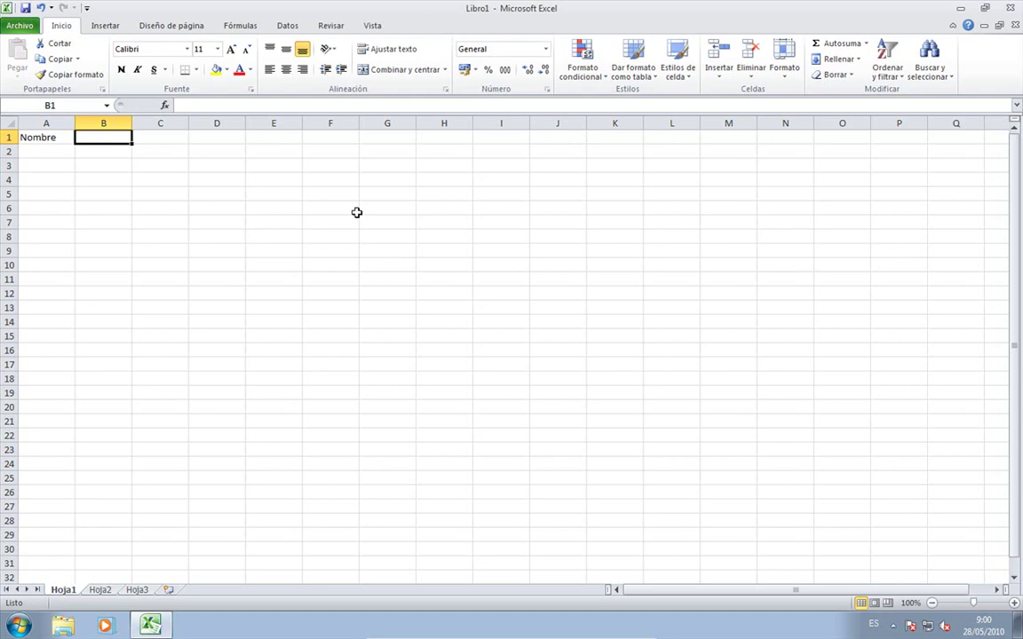
type("Apellidos")
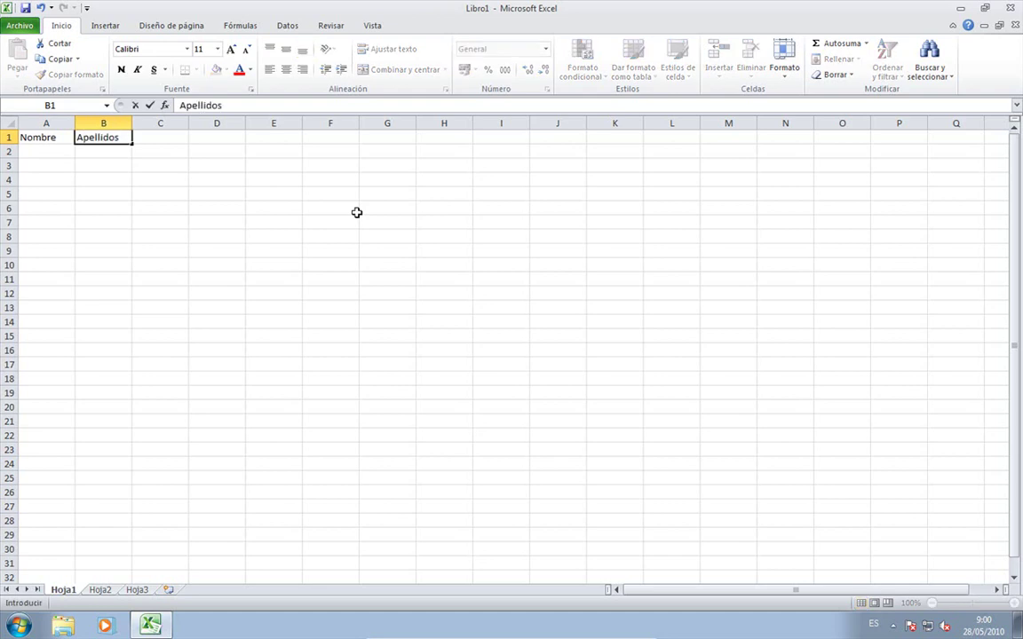
key("Return")
key("Up")
key("Right")
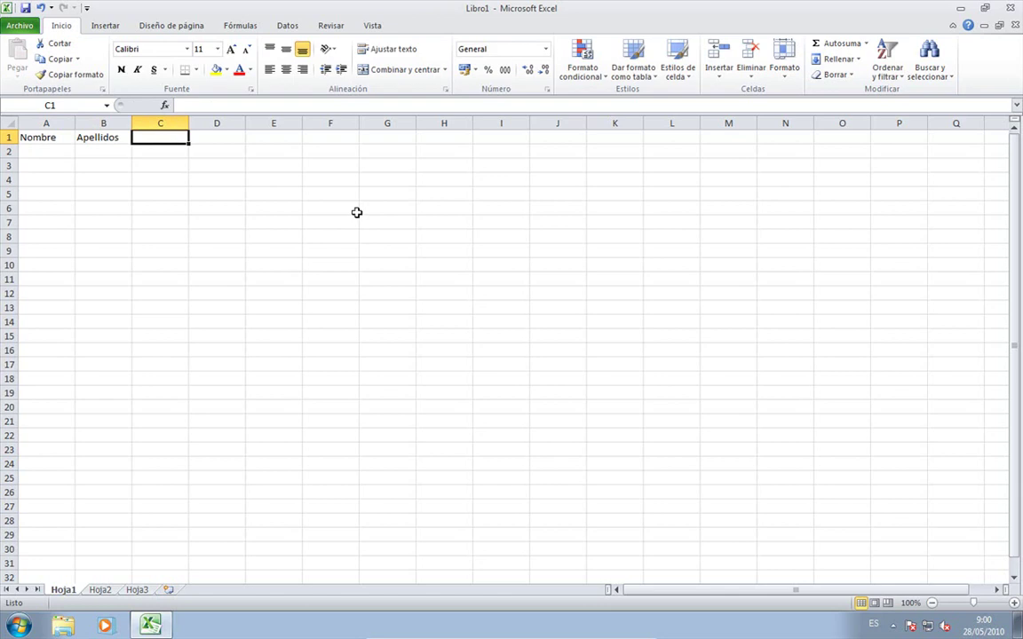
type("Direccion")
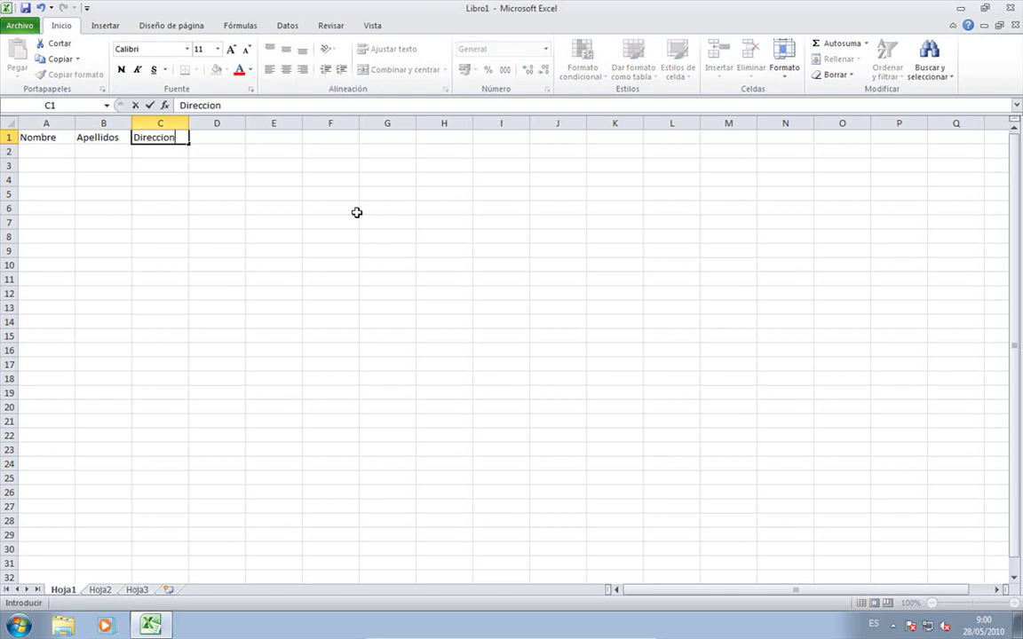
key("Right")
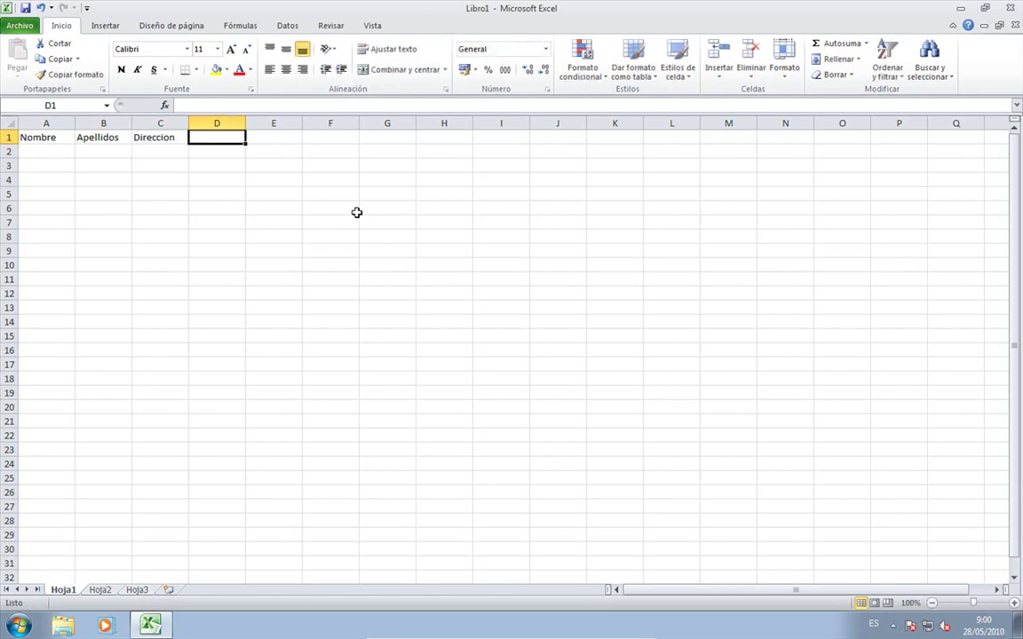
Enter the headings CPOstal, Ciudad, Provincia, Pais and Teléfono in D1:H1
type("CPOstal")
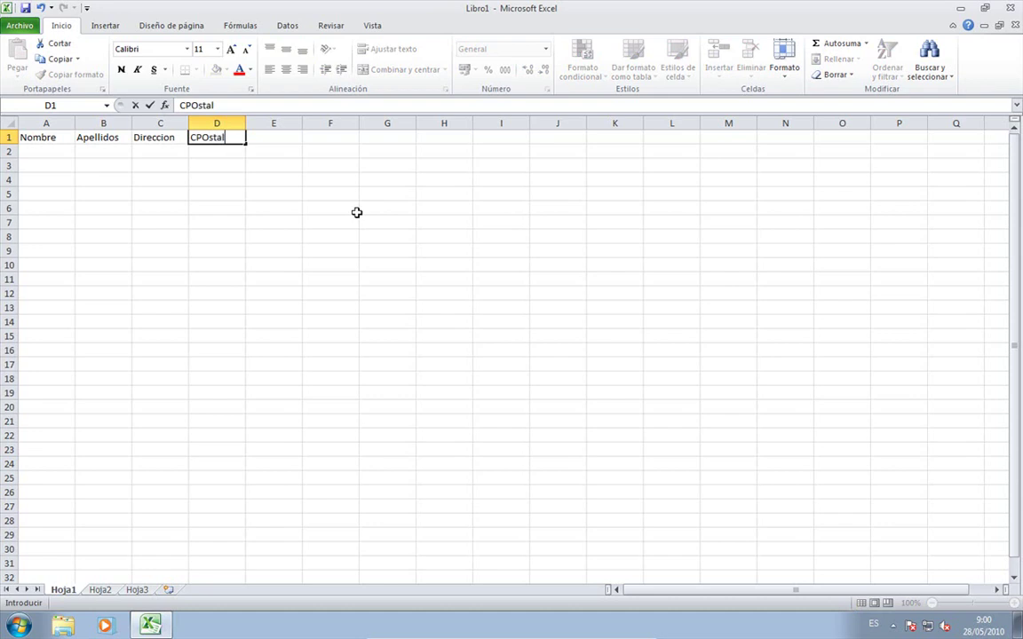
key("Right")
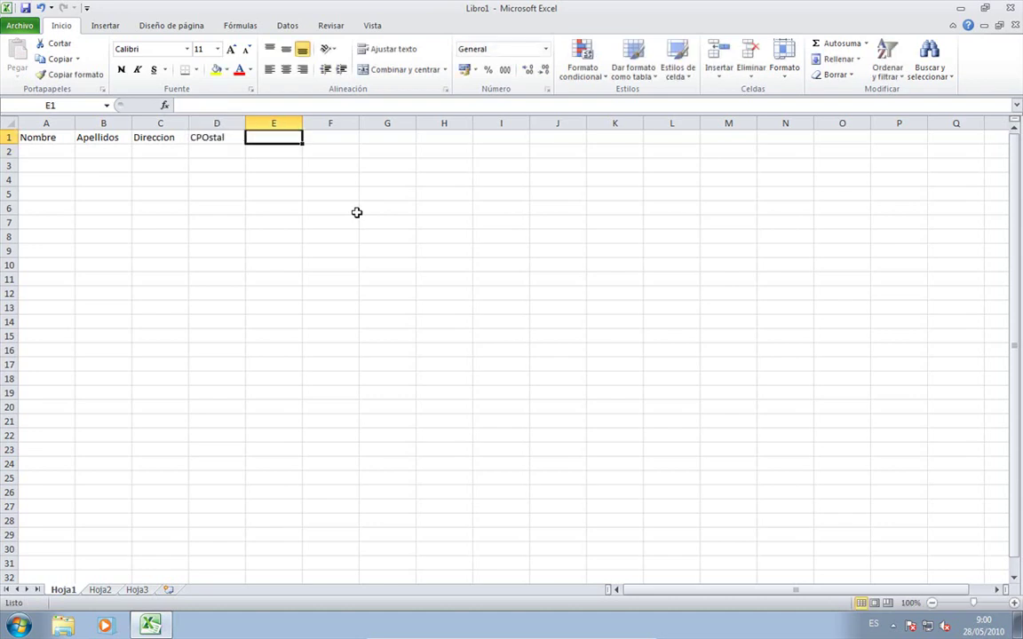
type("C")
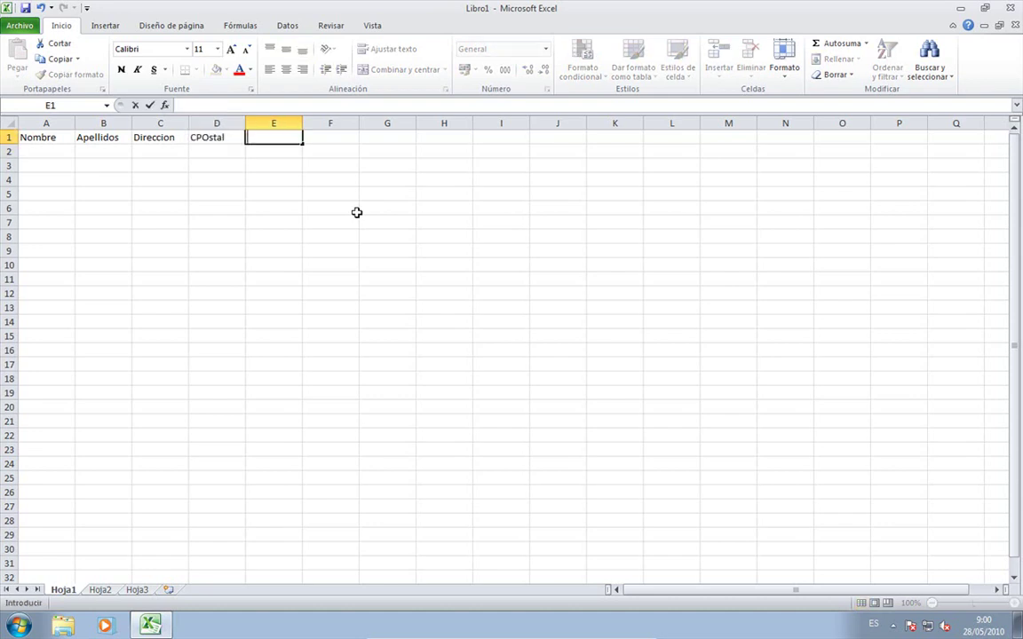
type("iudad")
key("Right")
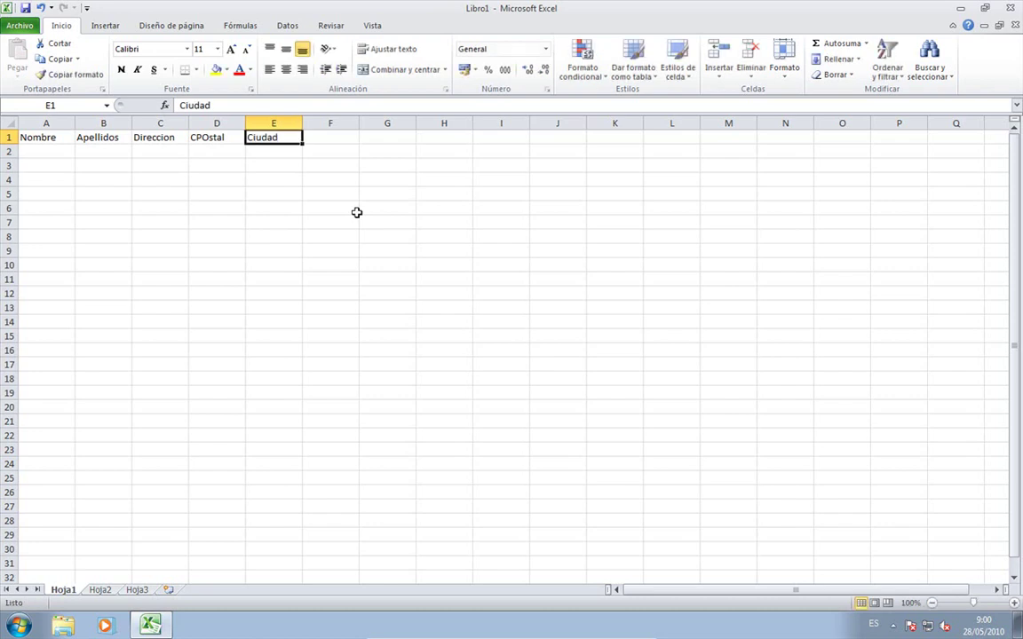
type("Provincia")
key("Right")
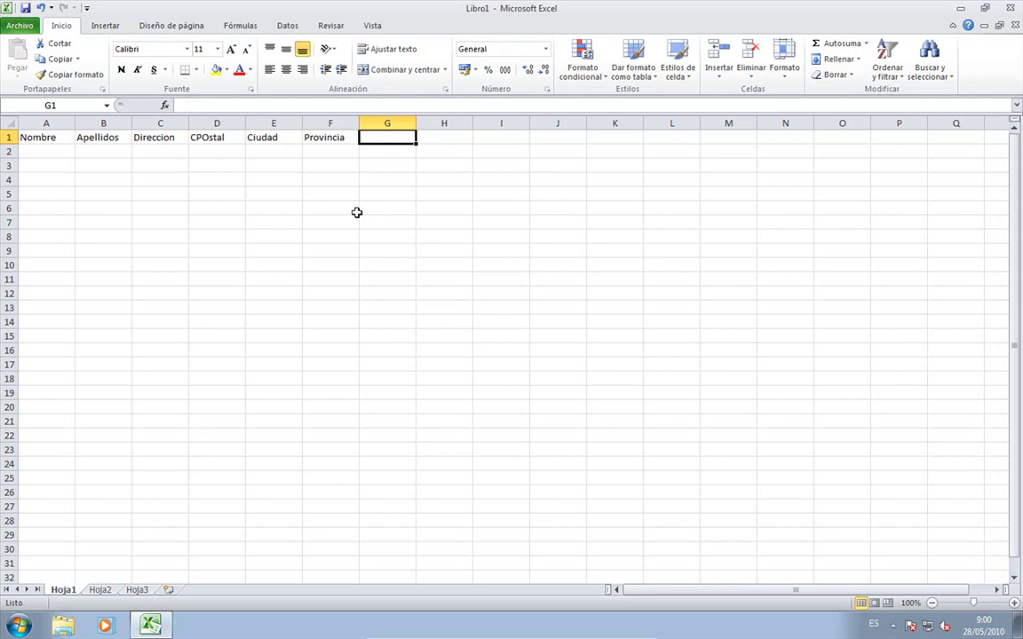
type("Pais")
key("Return")
key("Up")
key("Right")
type("Teléfono")
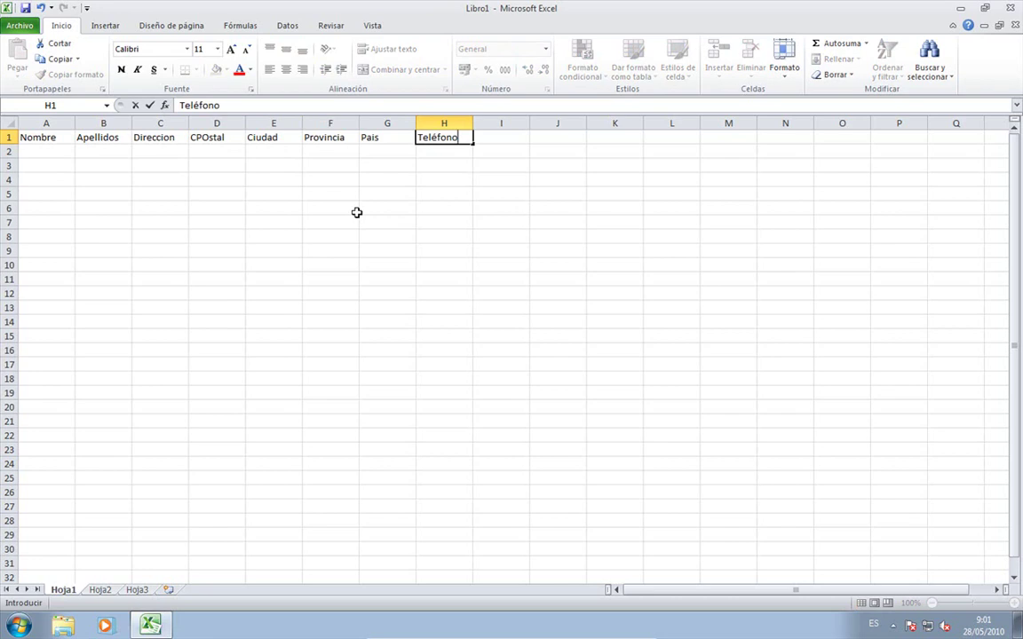
key("Return")
Correct the D1 heading to Cpostal
key("Up")
key("Home")
key("ctrl+Right")
key("Right")
key("Home")
key("Right")
key("Right")
key("Right")
type("CP")
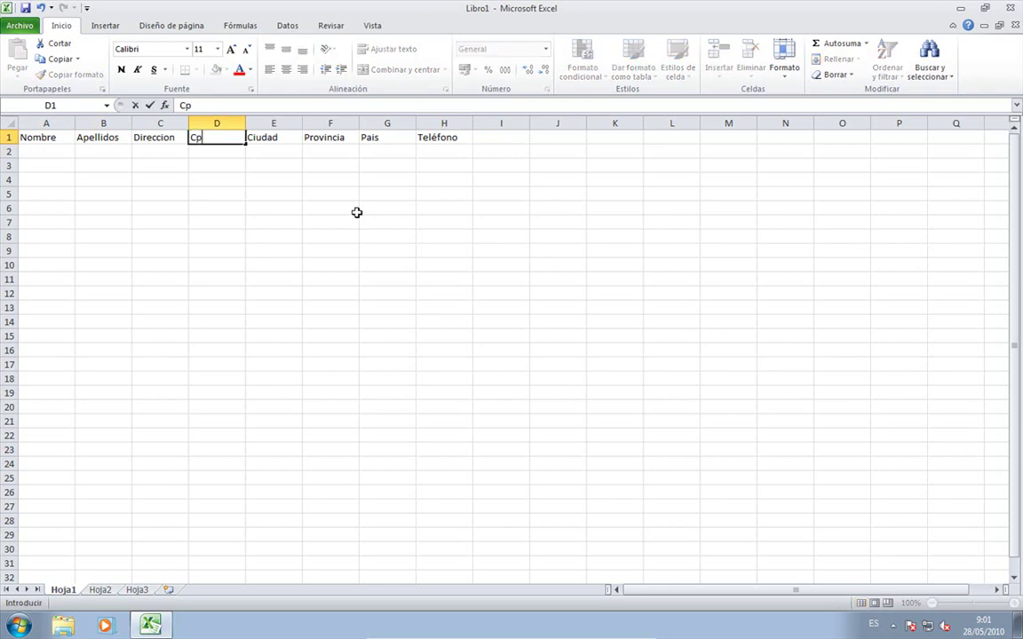
type("O")
key("BackSpace")
key("BackSpace")
type("postal")
key("Return")
Add the Web heading in I1 and return to cell A2
key("Up")
key("Right")
key("Right")
key("Right")
key("Right")
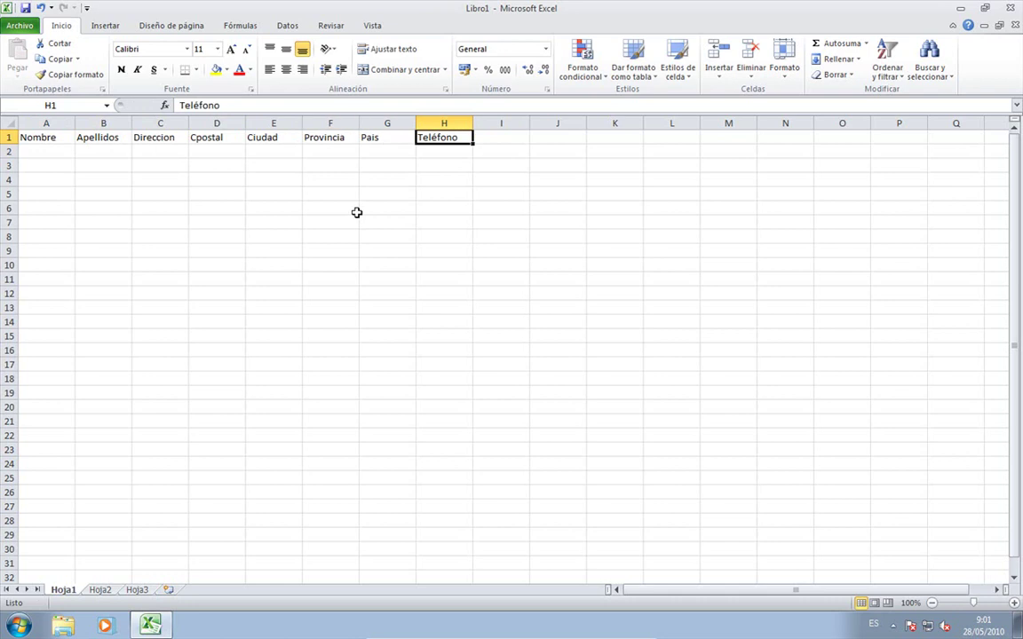
key("Right")
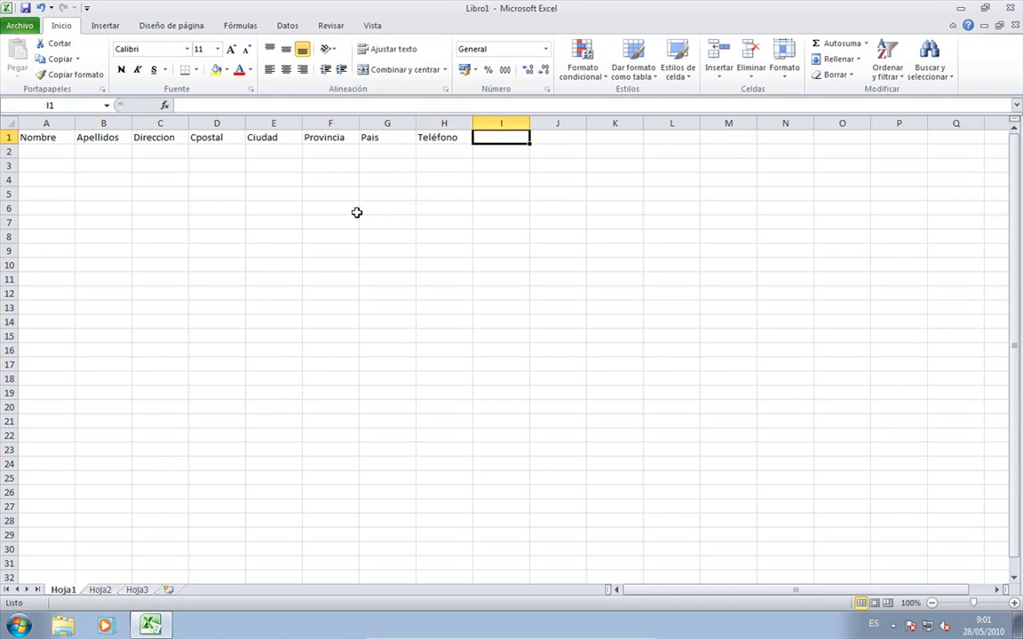
type("WE")
key("BackSpace")
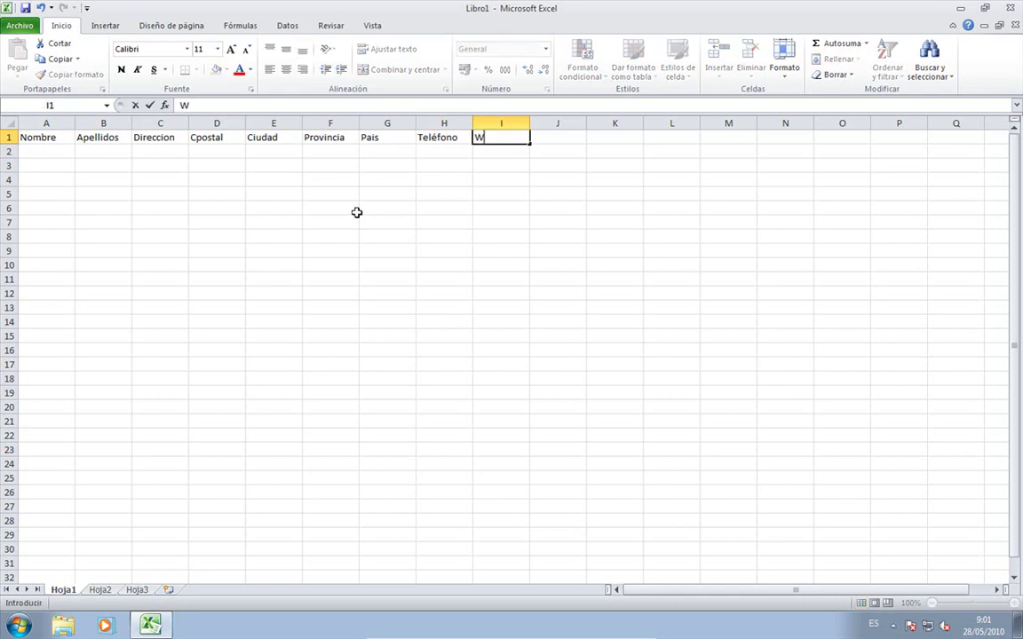
type("eb")
key("Return")
key("Right")
key("Up")
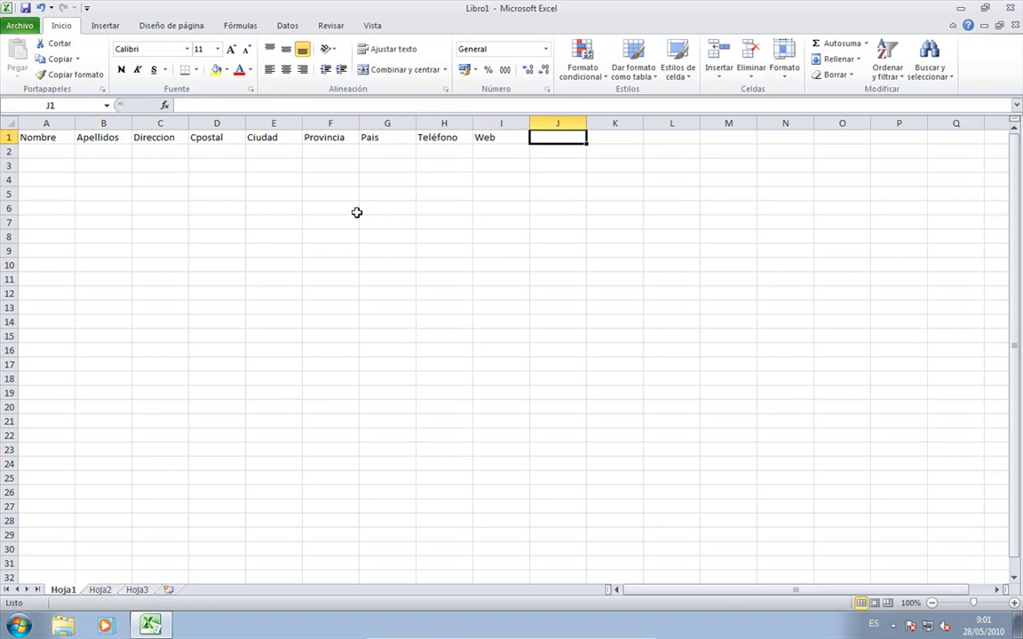
key("Down")
key("Left")
key("Left")
key("Left")
key("Left")
key("Left")
key("Left")
key("Left")
key("Left")
key("Left")
Enter the contact's first name in A2 and surname in B2
key("Return")
key("Up")
key("Right")
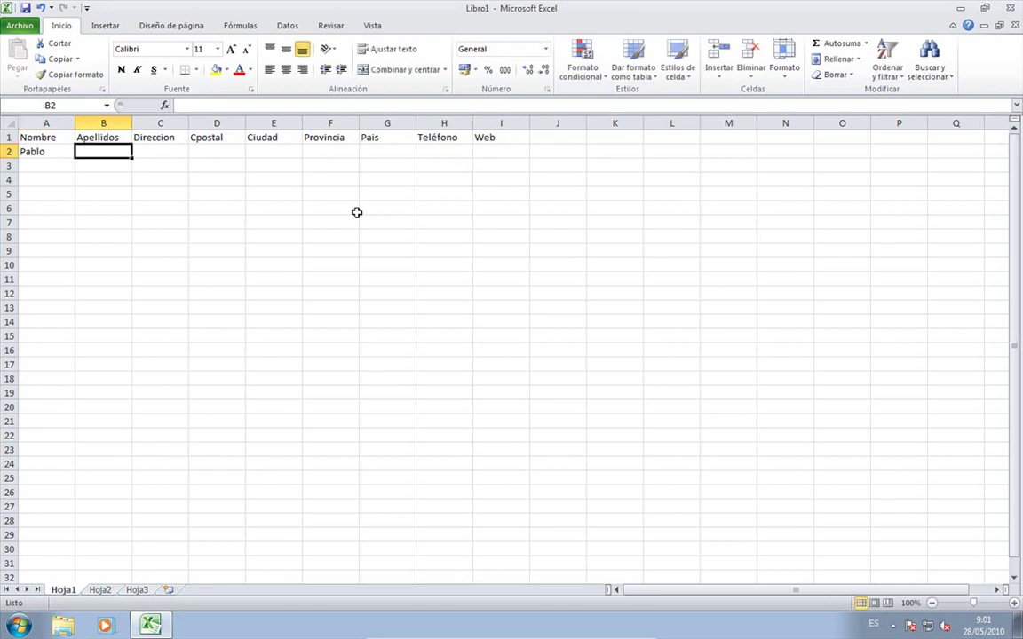
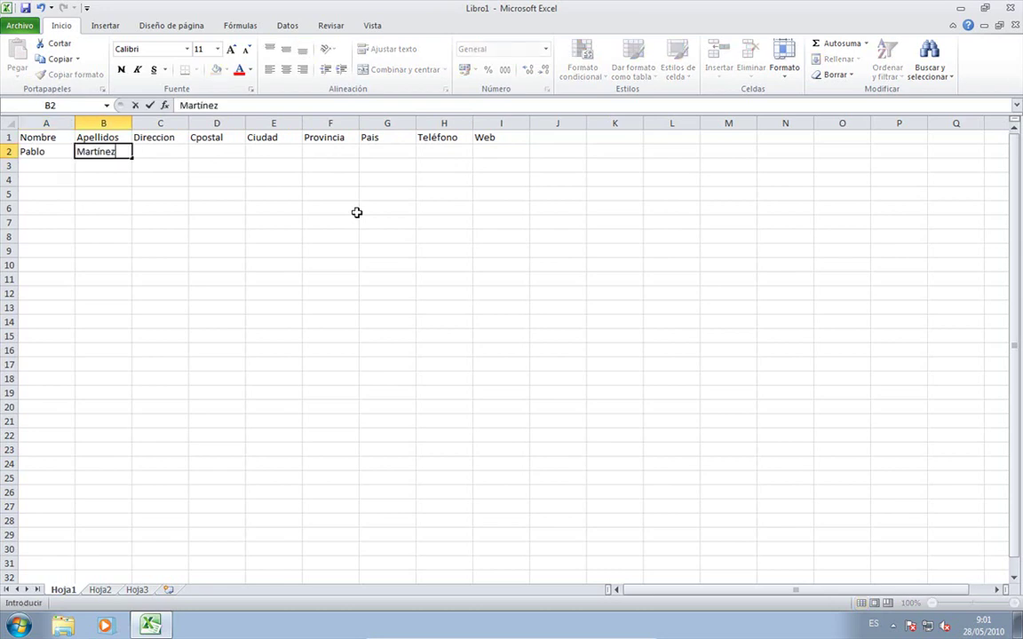
key("Right")
Widen column C and enter the contact's street address with house number in C2
left_click_drag(188, 122, 229, 123)
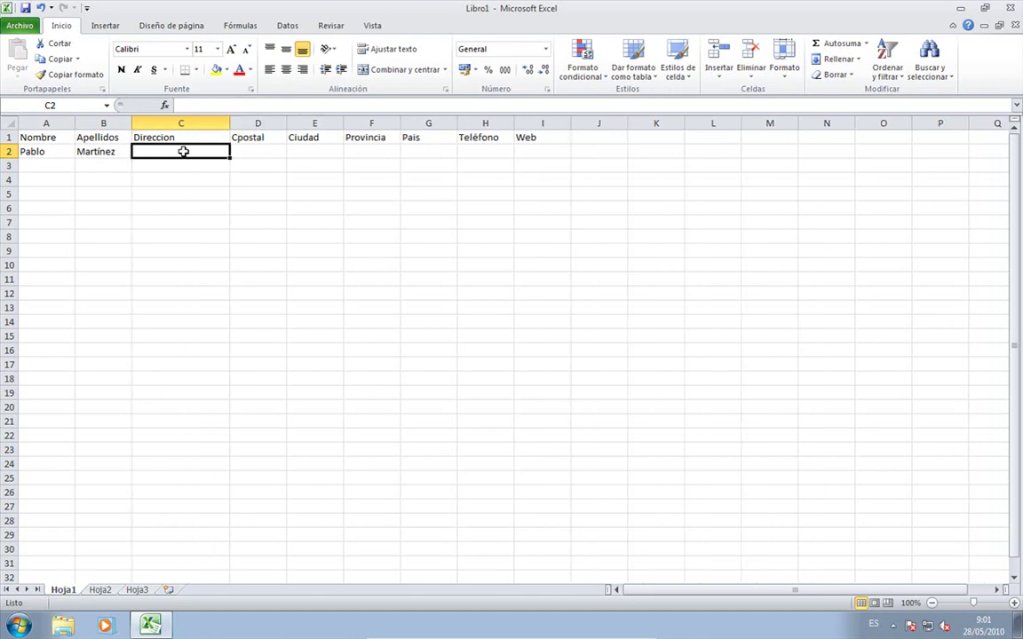
type("Calle de la calle")
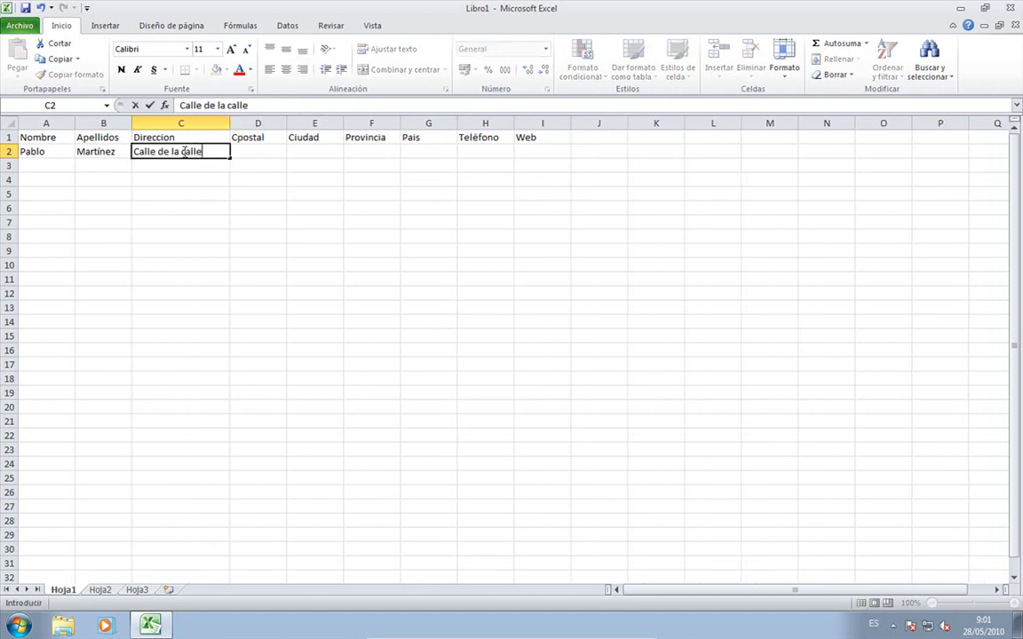
key("Tab")
left_click(182, 151)
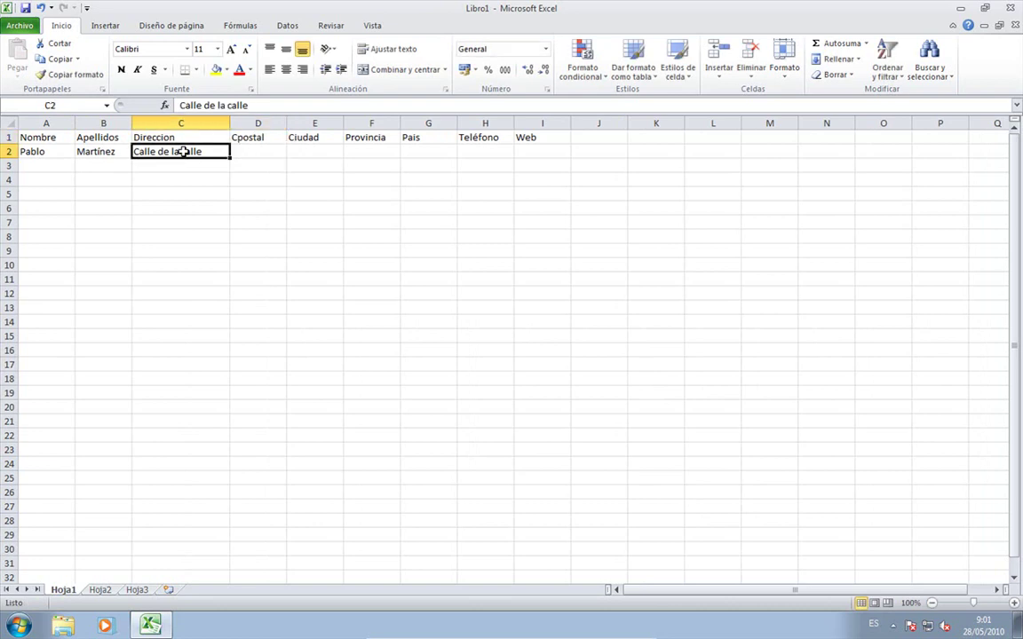
double_click(182, 152)
type("No 13")
key("Return")
left_click(183, 152)
key("Tab")
Fill in the contact's postal code, city, province and country in D2:G2
type("45454545")
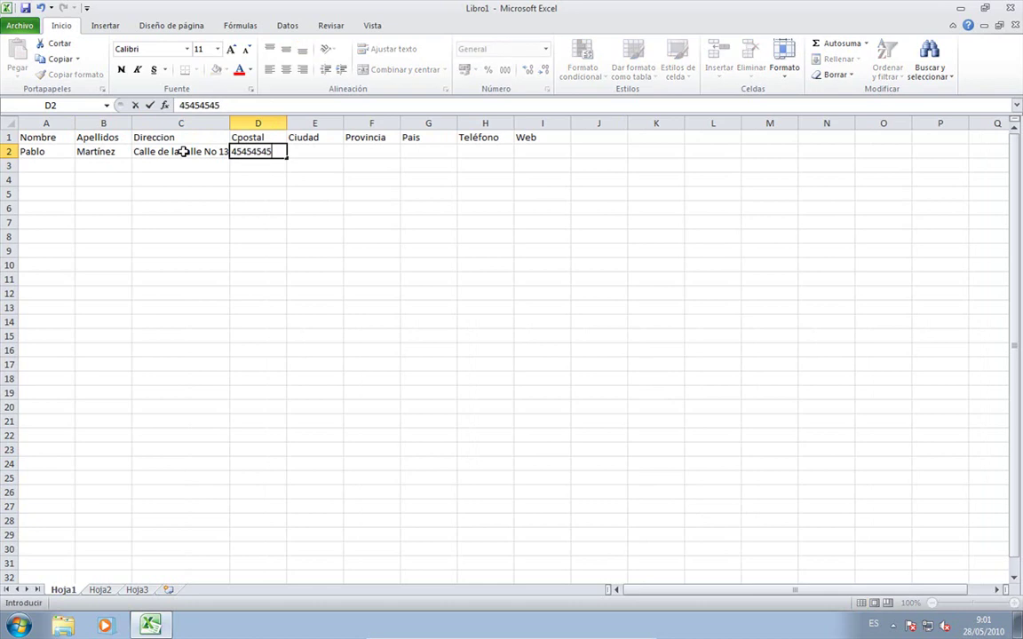
key("Tab")
type("Valencia")
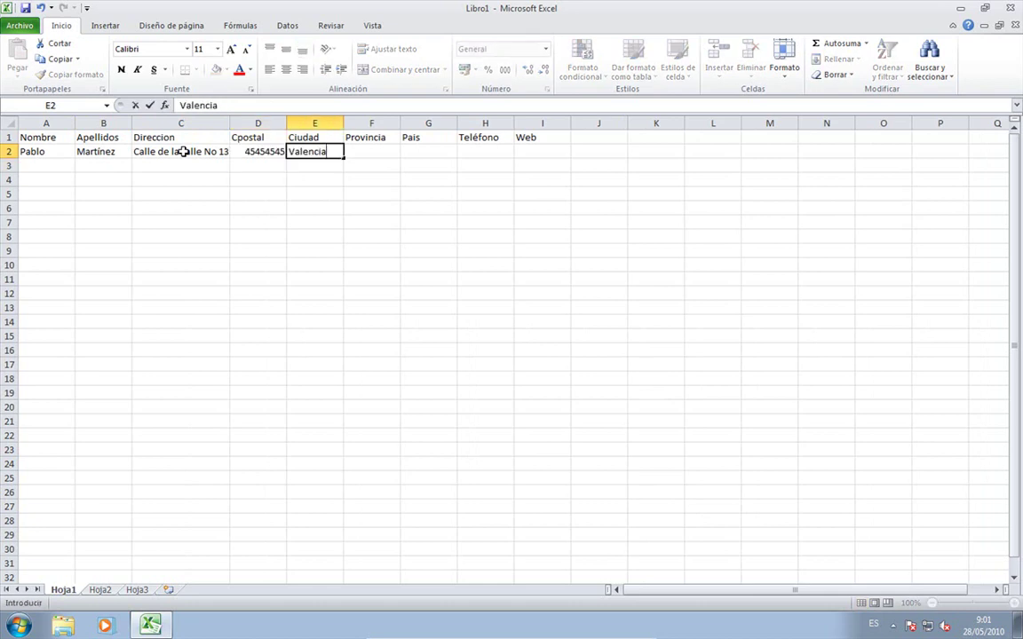
key("ctrl+Return")
key("Tab")
type("Valencia")
key("Return")
key("Up")
key("Right")
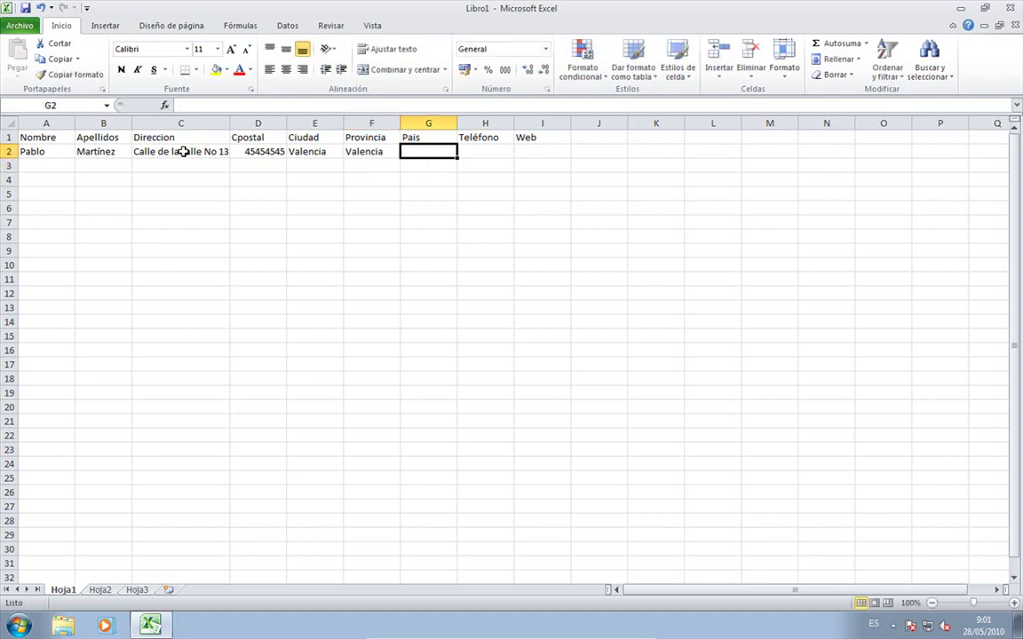
type("España")
key("Return")
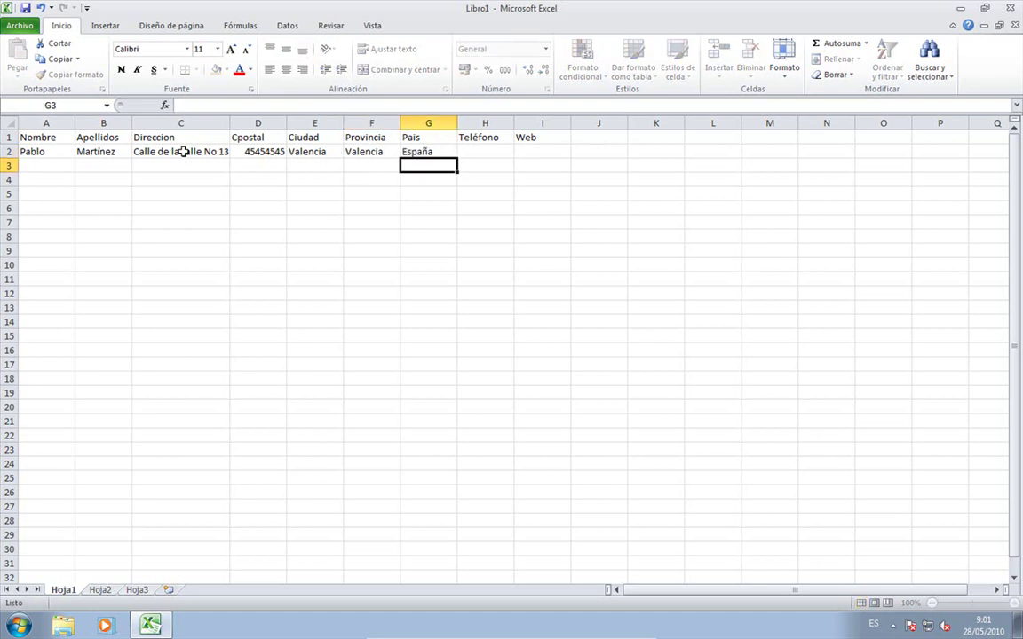
Enter the contact's phone number in H2 and web address aprendeinformatica.s3v-i.net in I2
key("Up")
key("Right")
type("45456")
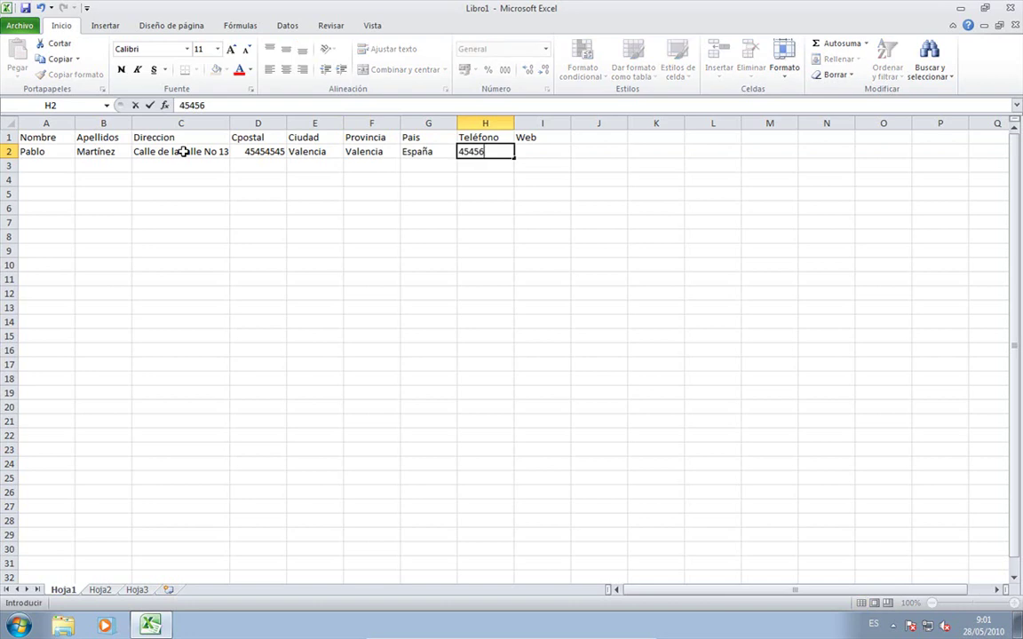
key("Tab")
type("a")
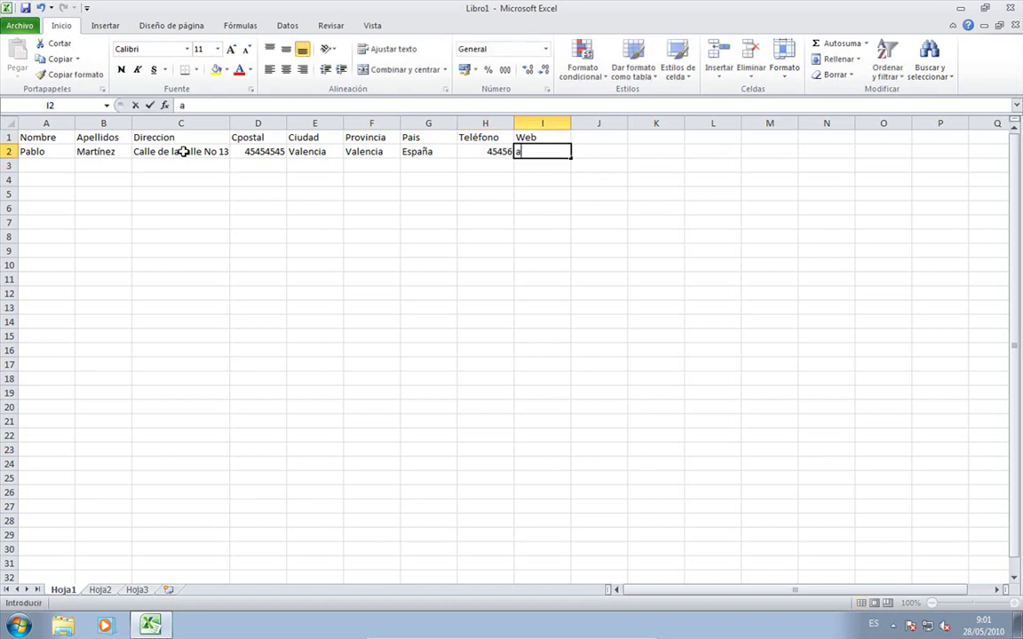
type("prendeinformatica.s3v-i.net")
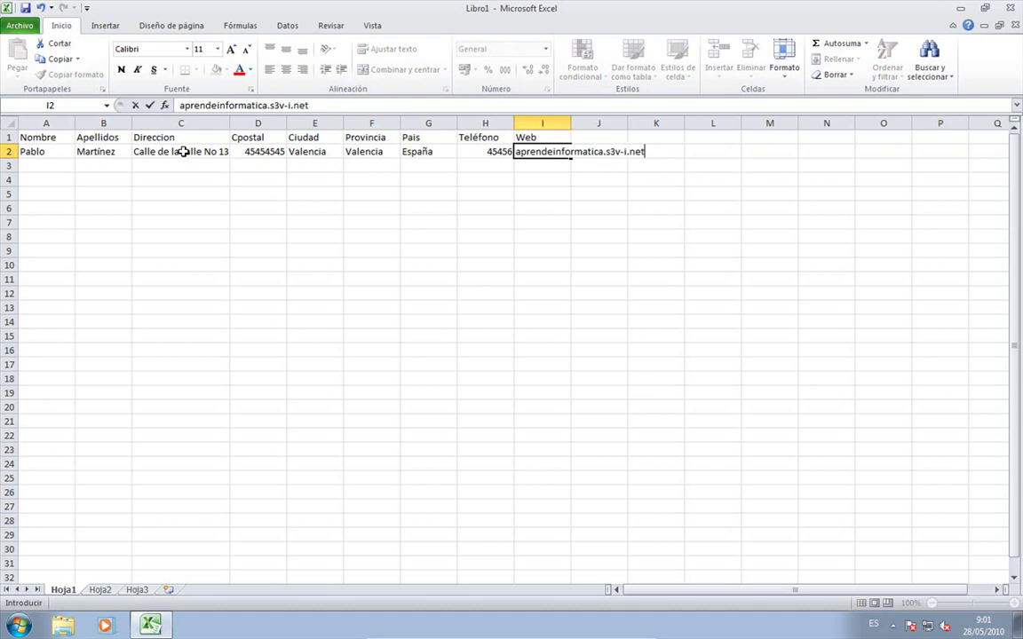
key("Return")
Autofit column I to the web address, widen columns B and D, and select A1:I2
double_click(570, 123)
left_click(528, 198)
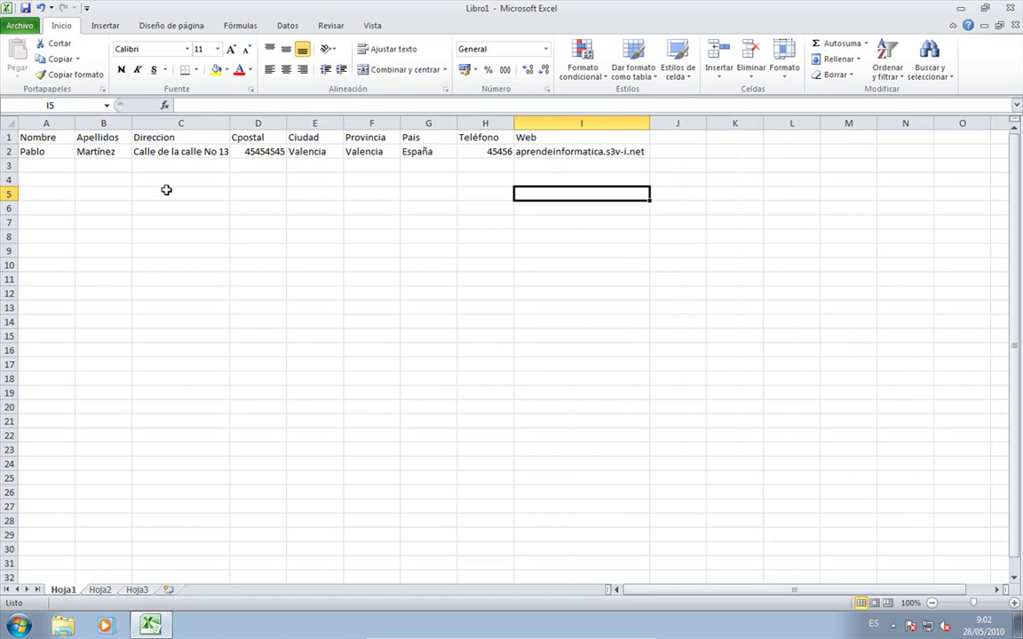
mouse_move(132, 123)
left_mouse_down()
mouse_move(166, 122)
mouse_move(150, 123)
left_mouse_up()
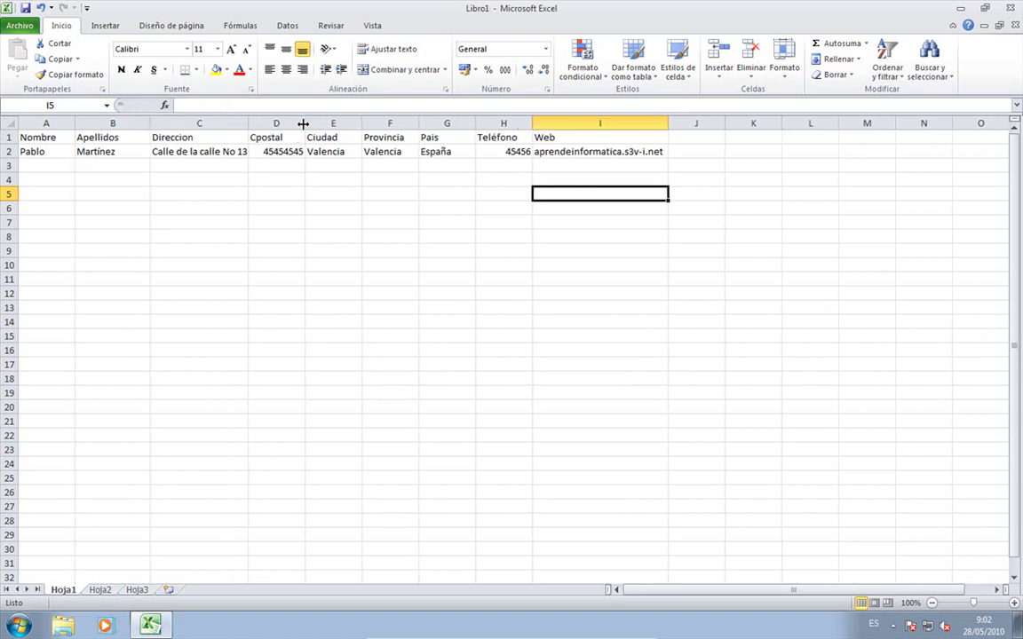
left_click_drag(303, 122, 310, 123)
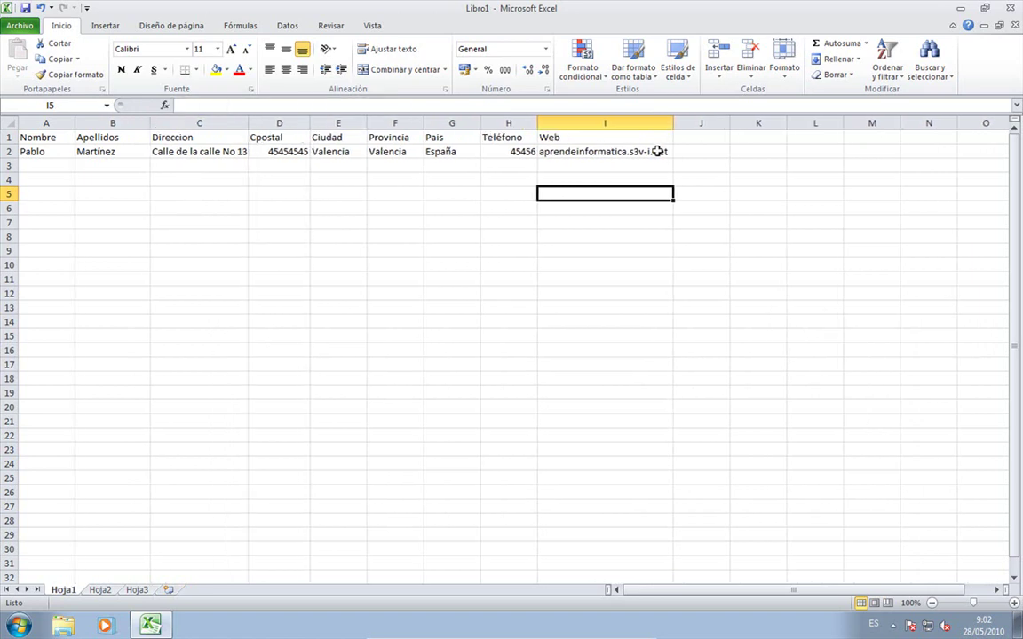
left_click_drag(657, 152, 40, 138)
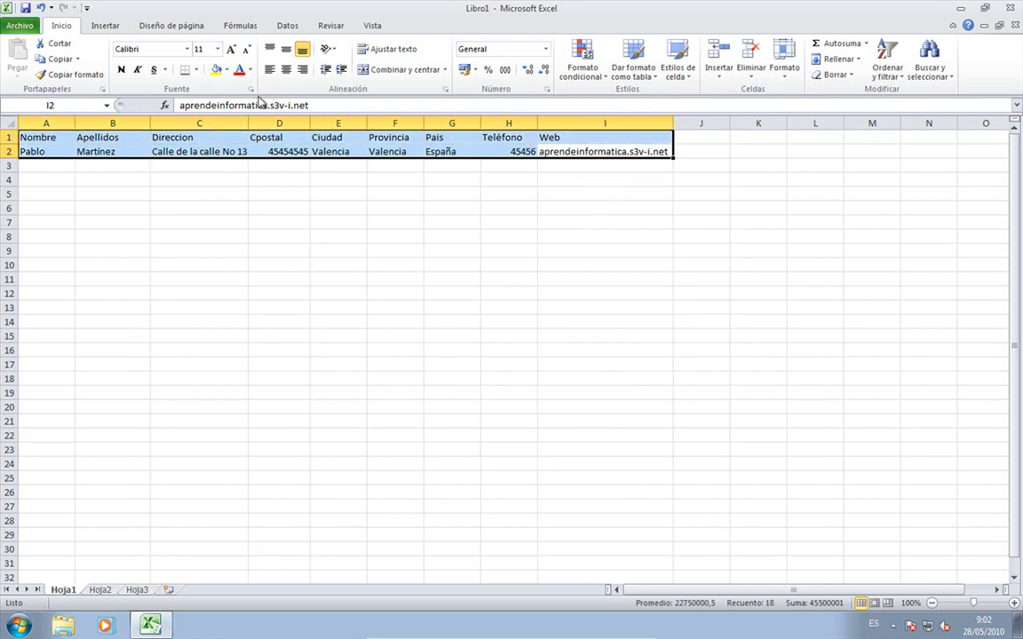
Centre the A1:I2 table, then view and dismiss the shortcut menu for A2:A15
left_click(286, 69)
left_click(304, 249)
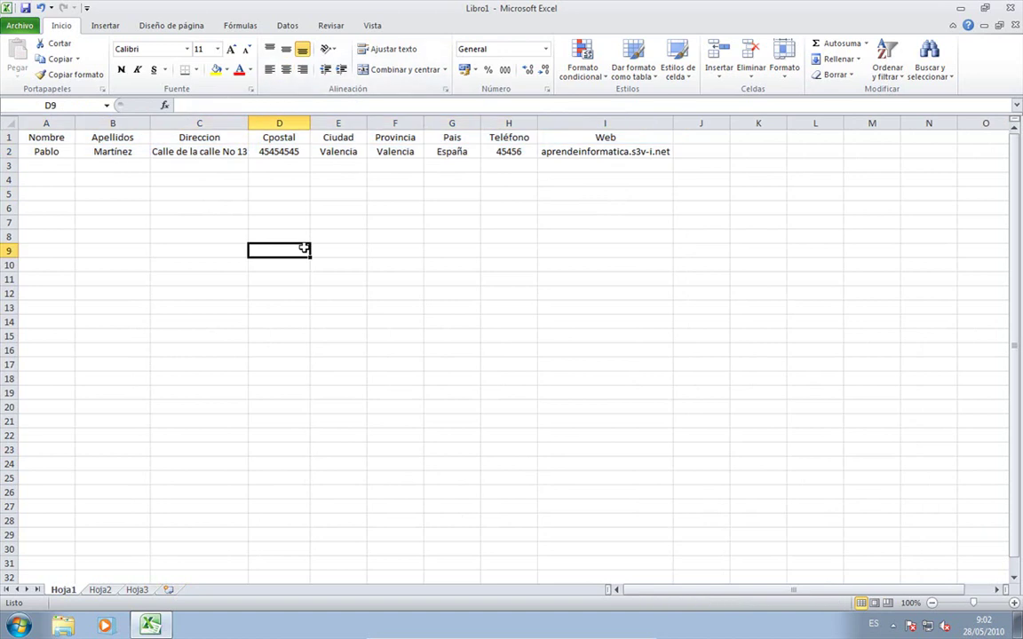
left_click_drag(57, 153, 53, 334)
right_click(59, 151)
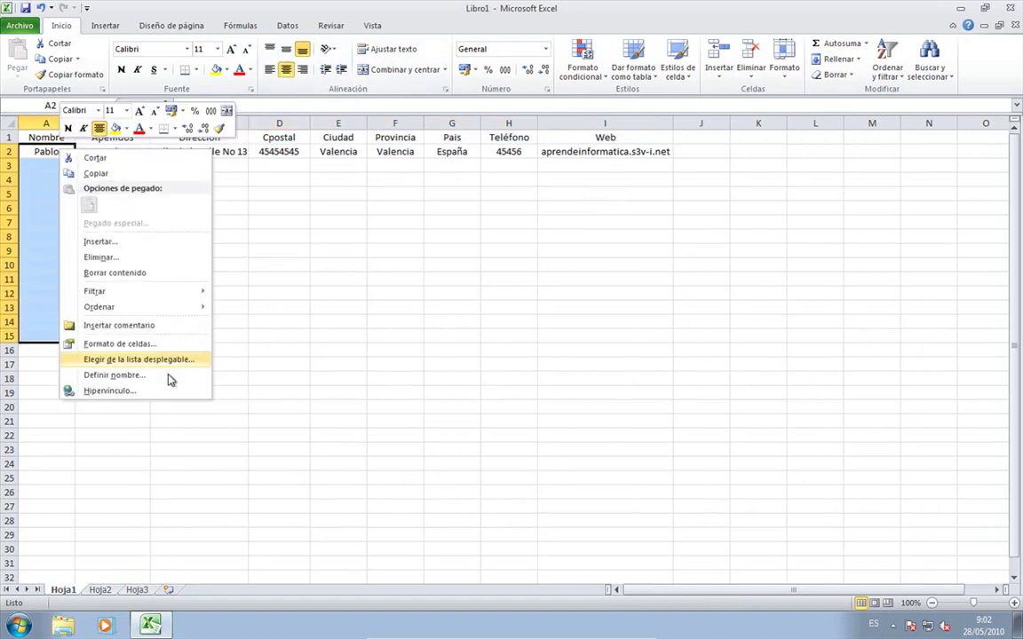
key("Escape")
left_click(98, 237)
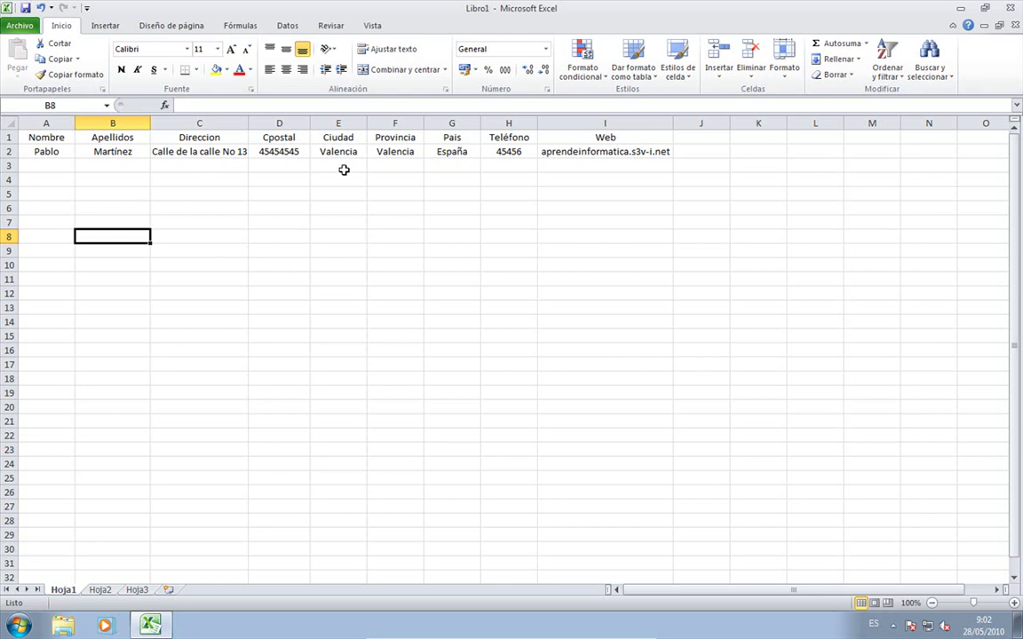
left_click(346, 211)
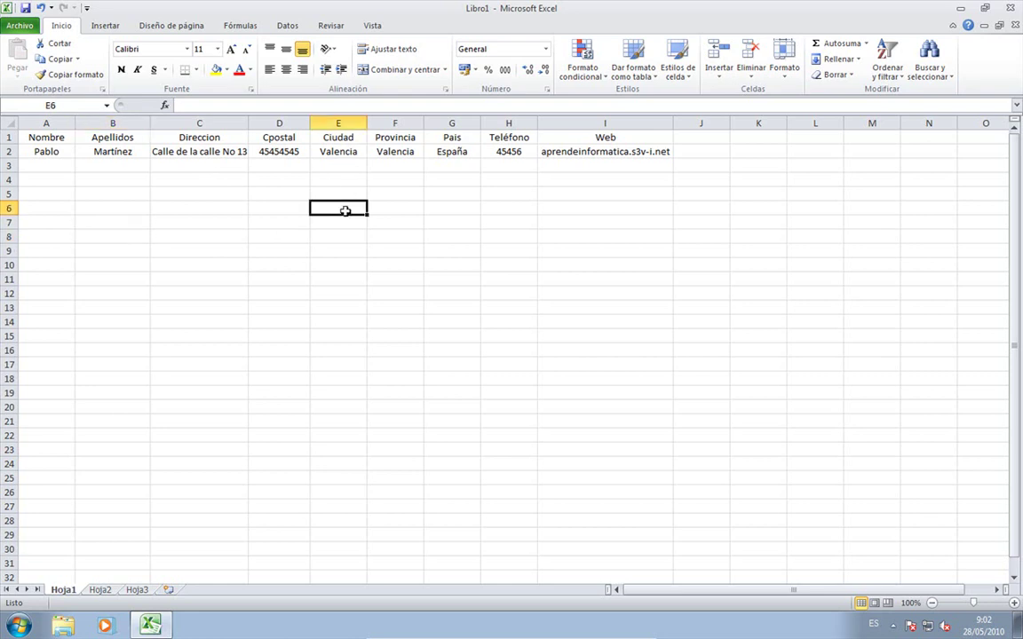
left_click(345, 221)
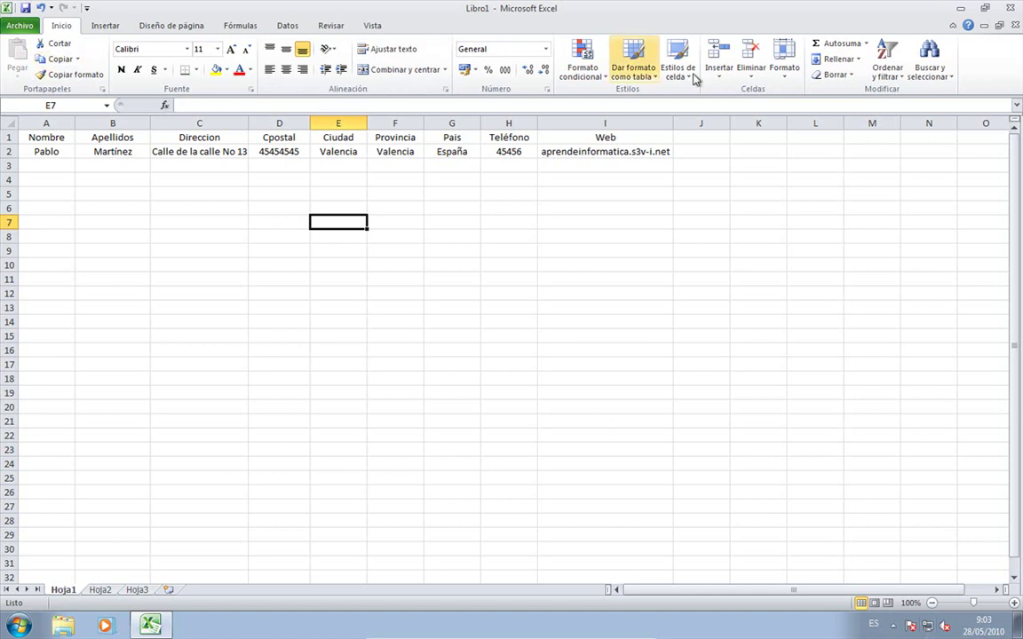
left_click(106, 26)
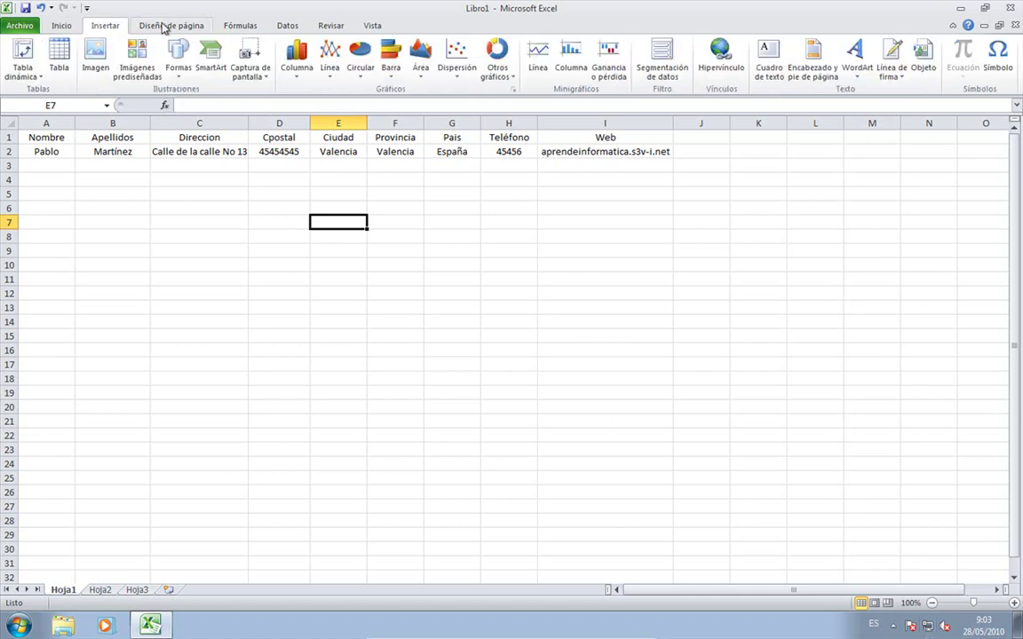
left_click(169, 25)
left_click(239, 26)
left_click(107, 26)
left_click(146, 27)
left_click(116, 27)
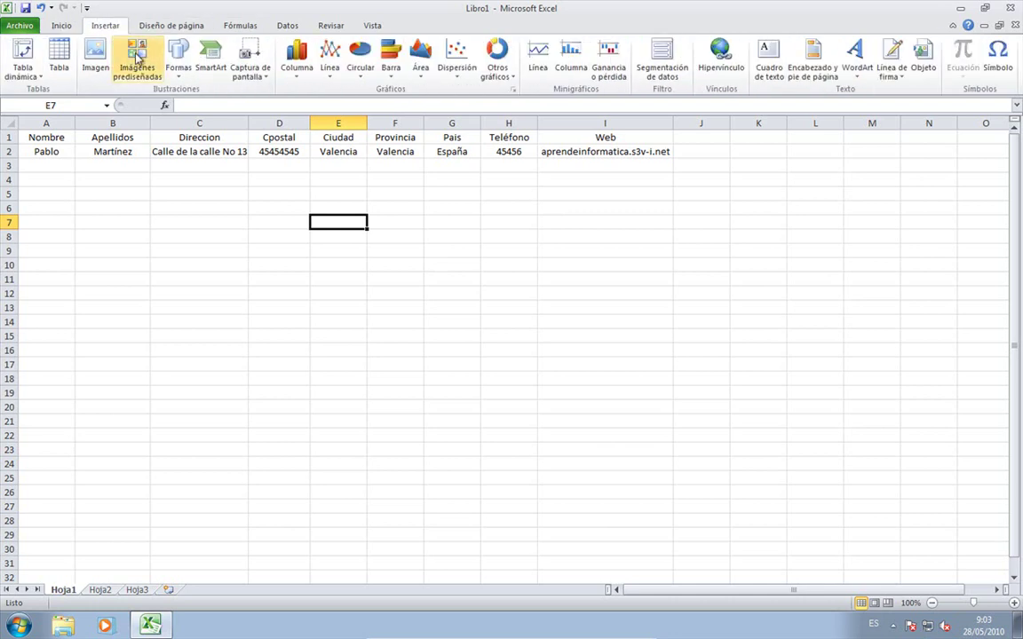
scroll(222, 47, "down", 2)
left_click(289, 28)
left_click(169, 27)
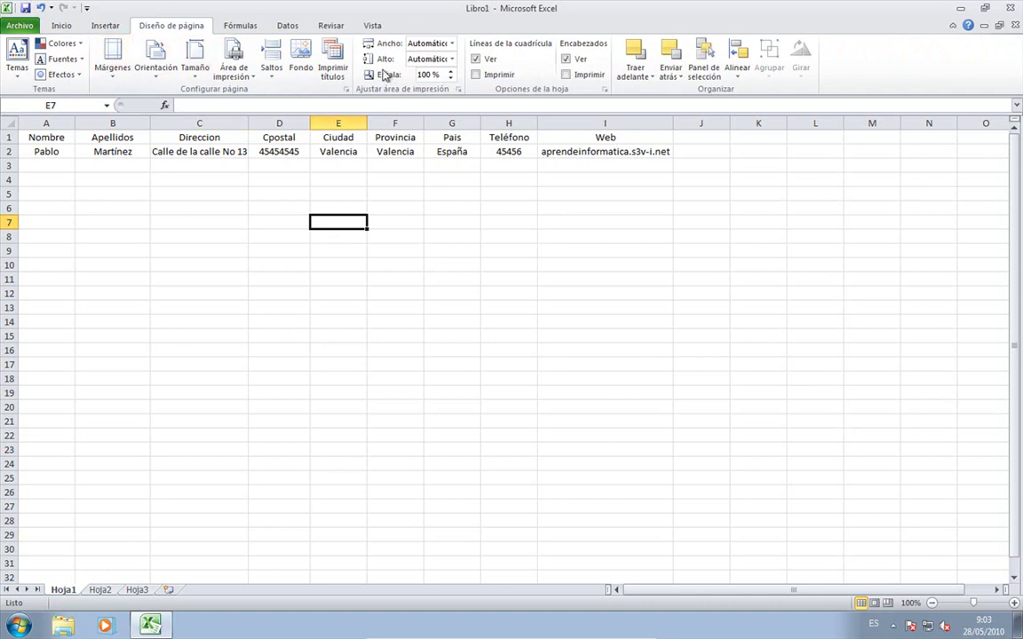
left_click(60, 25)
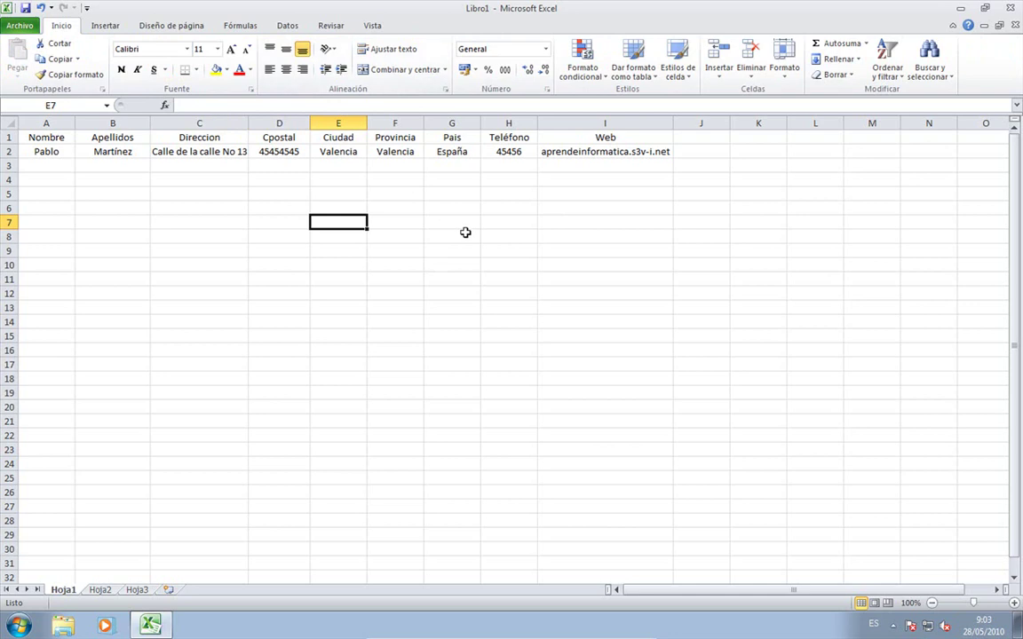
Select cells C3, C8, F12 and F6, then go to the Archivo information page
left_click(198, 164)
left_click(216, 235)
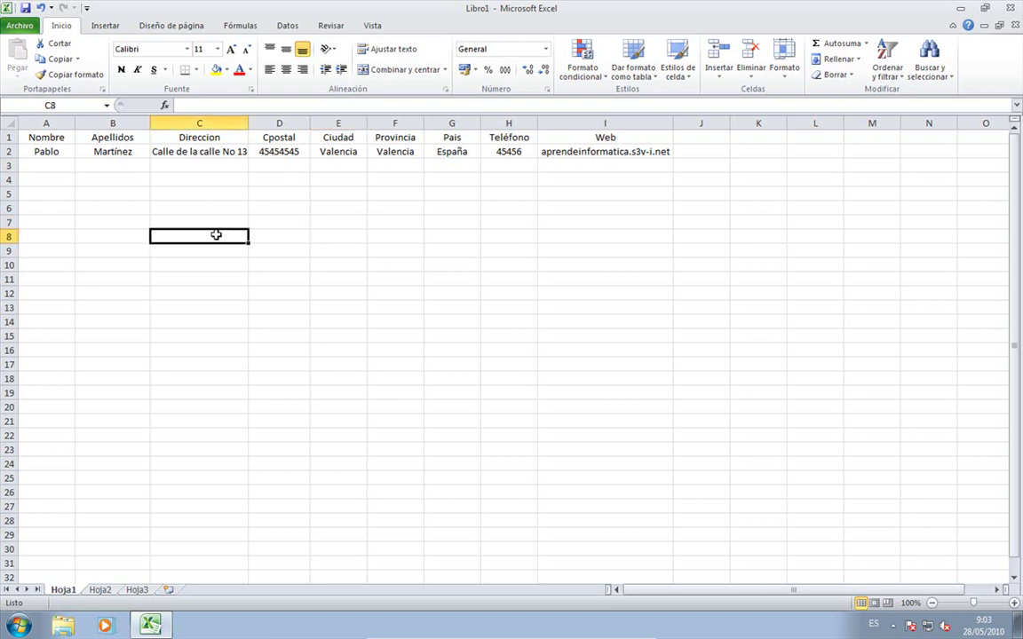
left_click(392, 294)
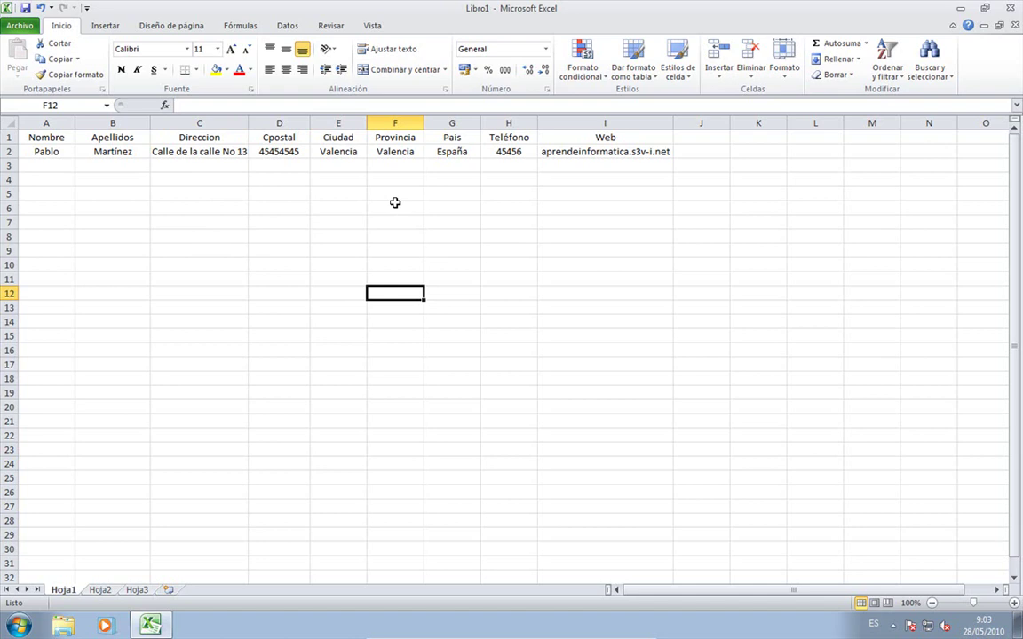
left_click(395, 205)
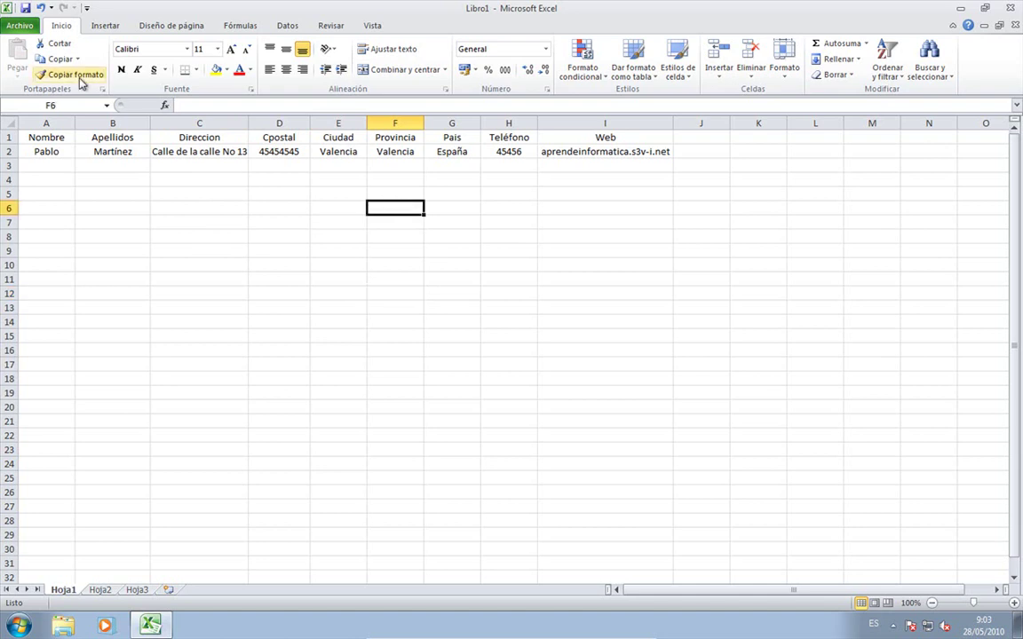
left_click(21, 26)
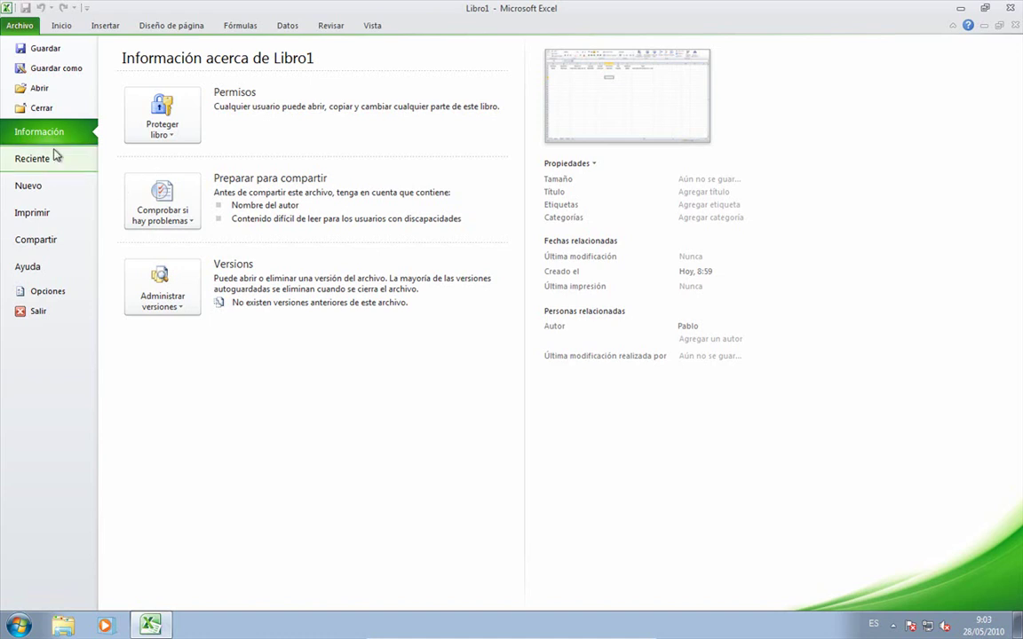
Cancel the Abrir dialog and show the Imprimir preview of the sheet on A4 portrait
left_click(42, 87)
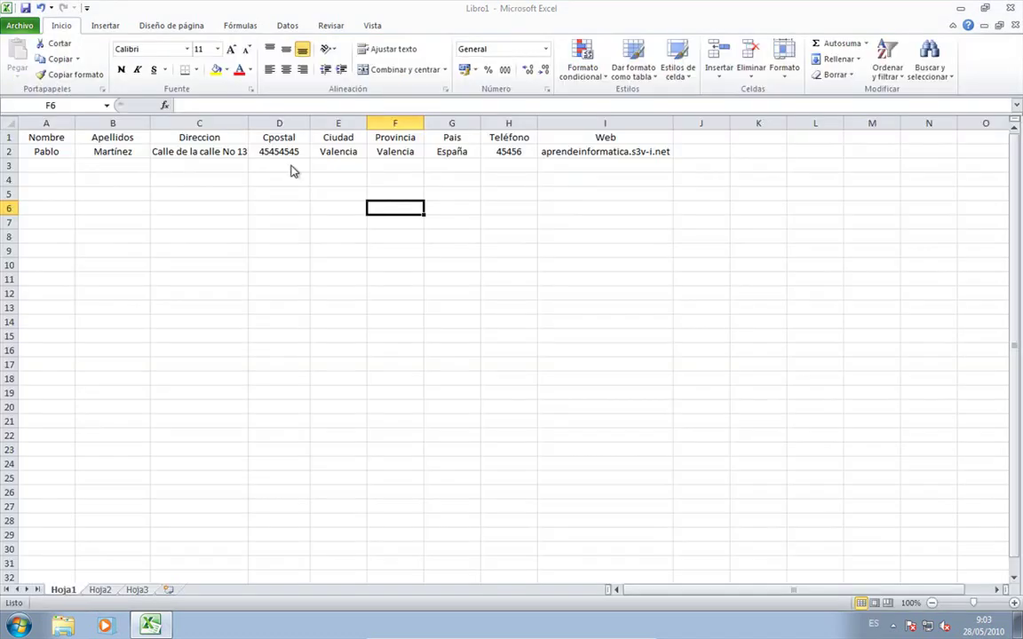
left_click(457, 321)
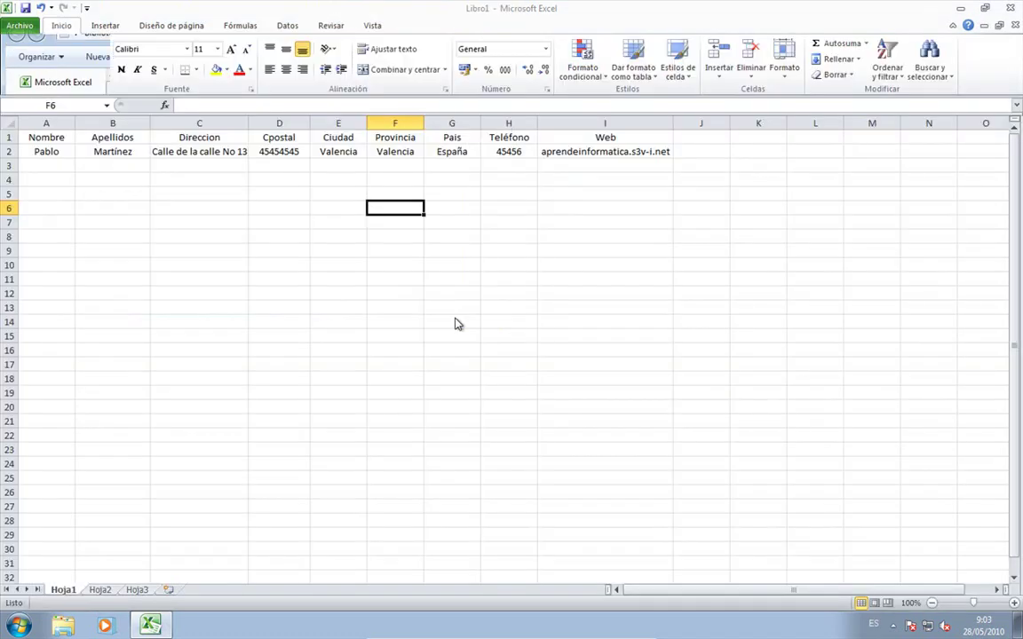
left_click(20, 24)
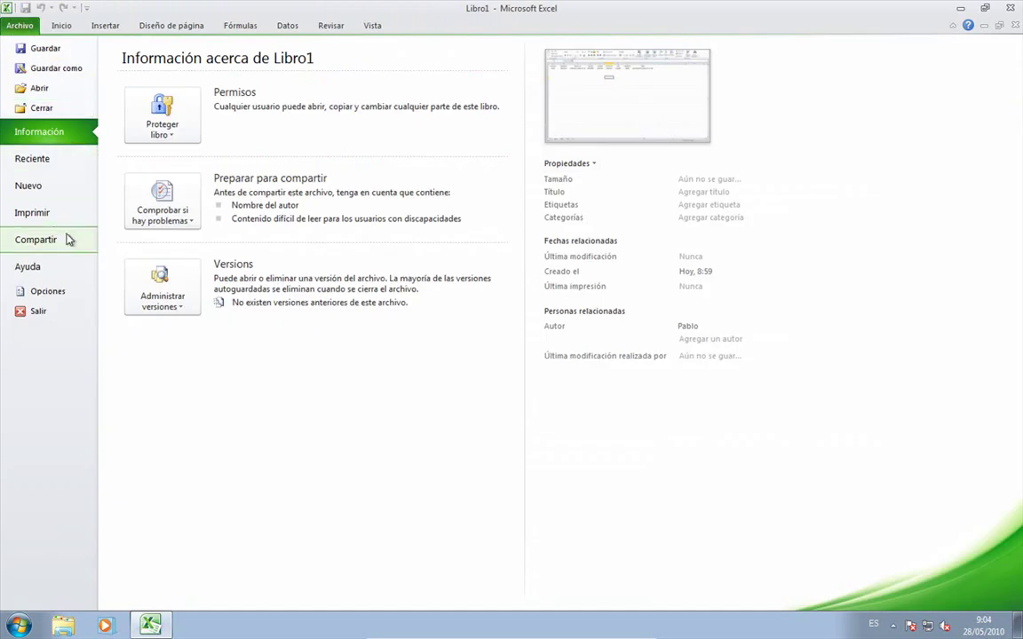
left_click(49, 212)
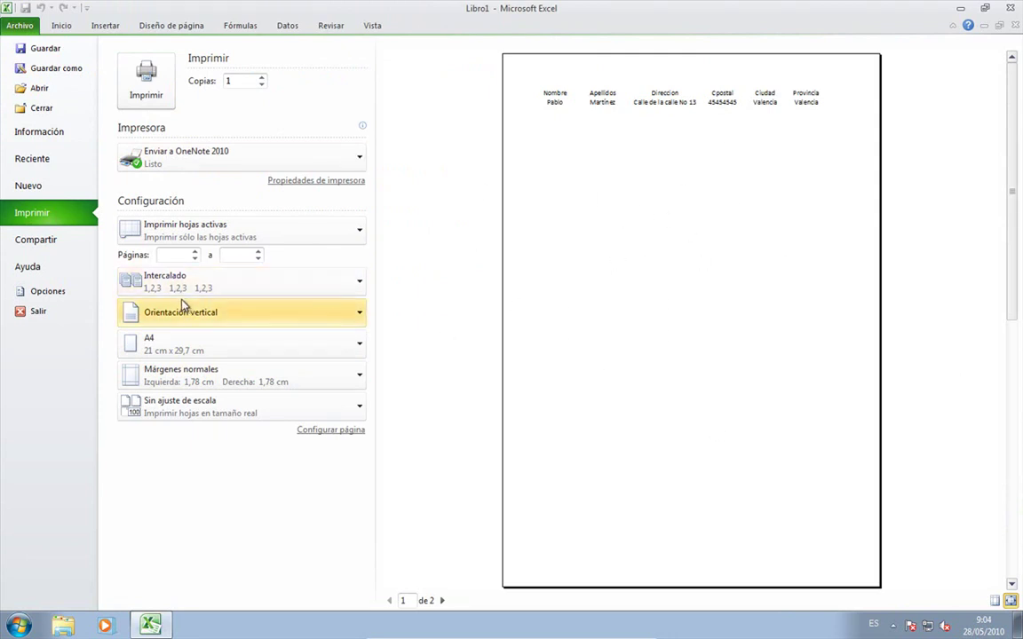
Browse the Compartir, Nuevo Agendas templates and Reciente pages, then return to Hoja1 via Inicio
left_click(35, 240)
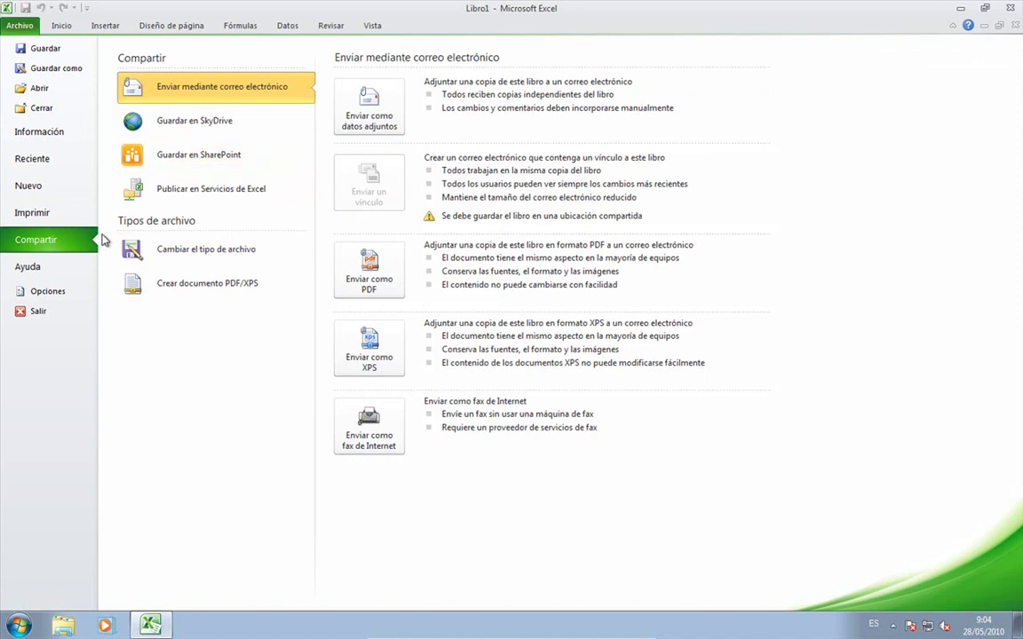
left_click(55, 186)
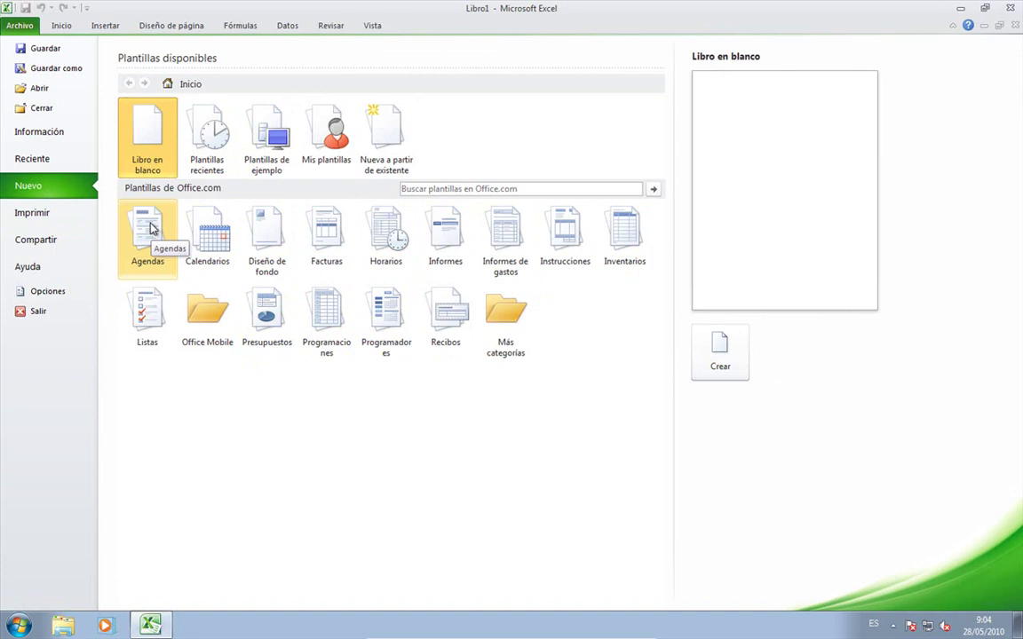
left_click(151, 227)
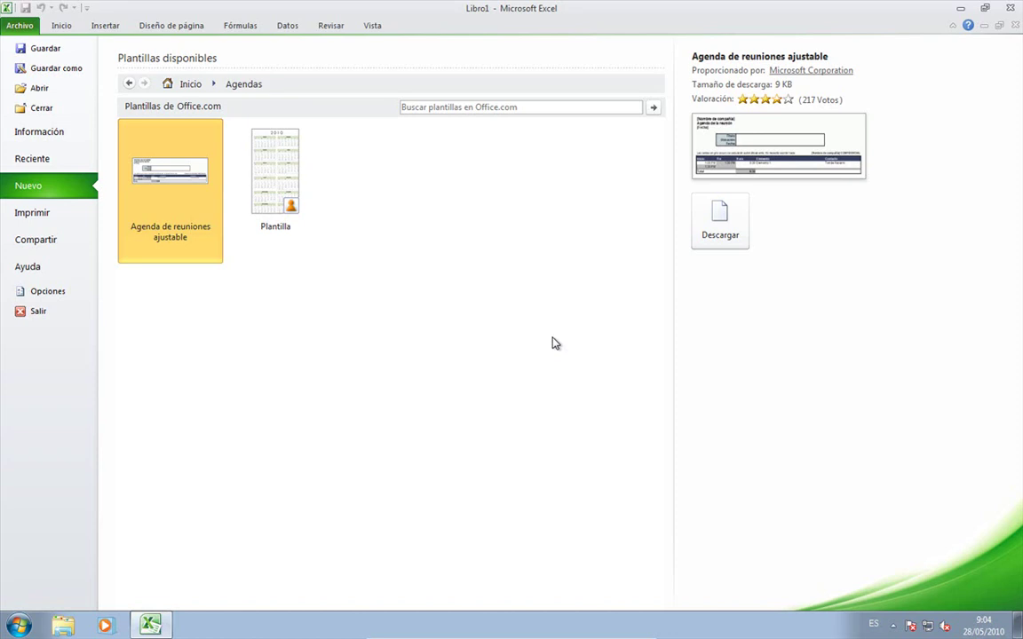
left_click(55, 160)
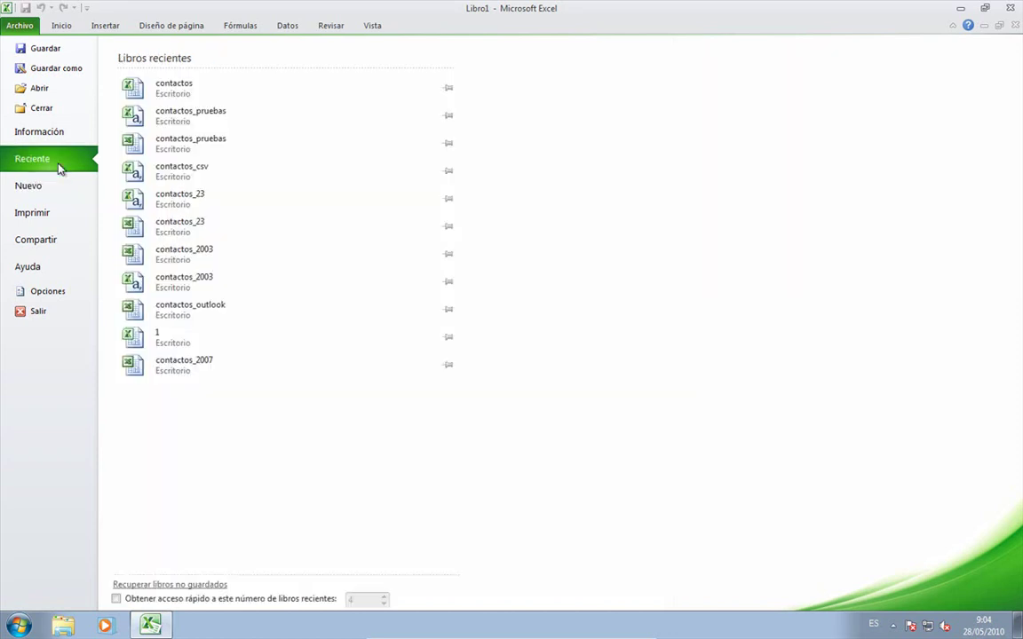
left_click(36, 236)
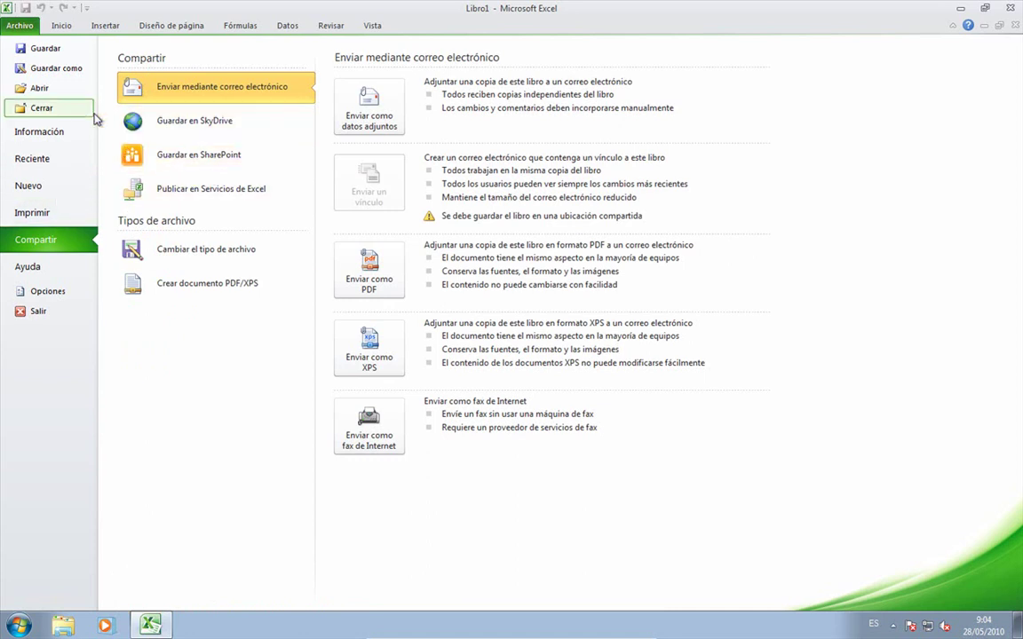
left_click(62, 26)
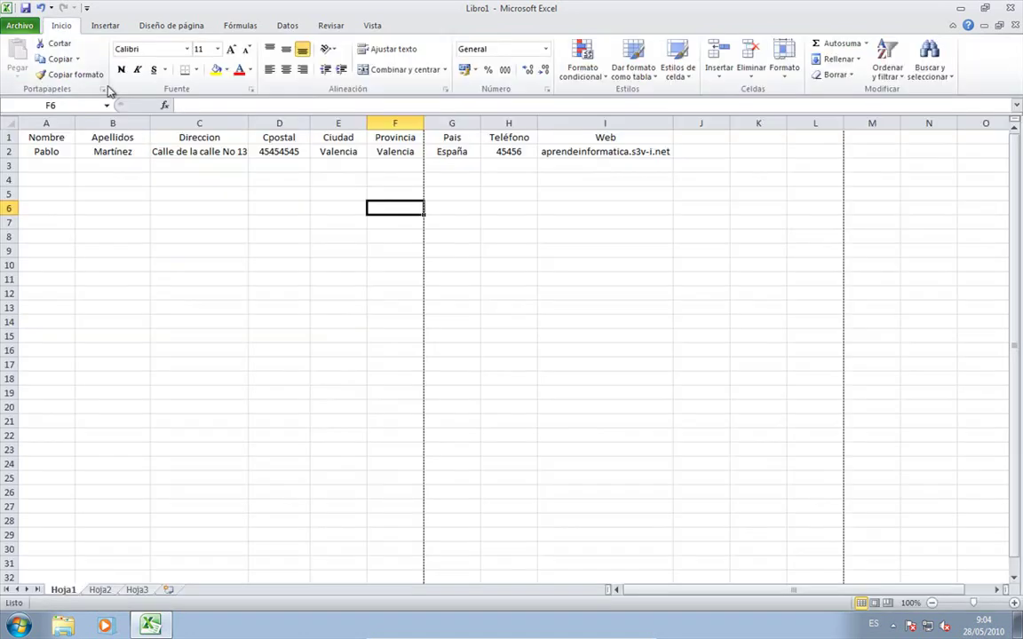
left_click(155, 210)
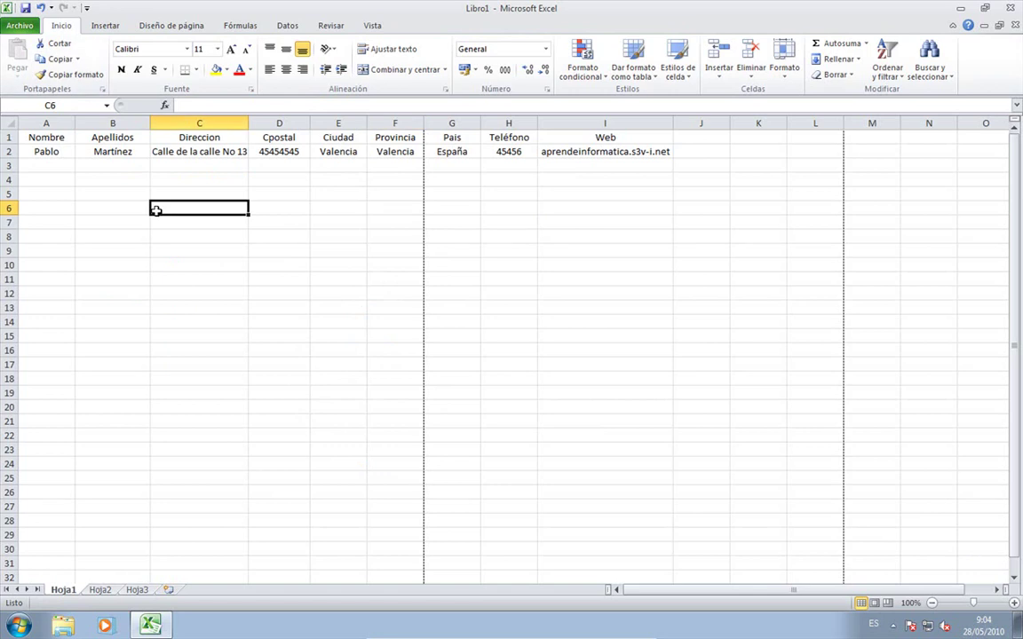